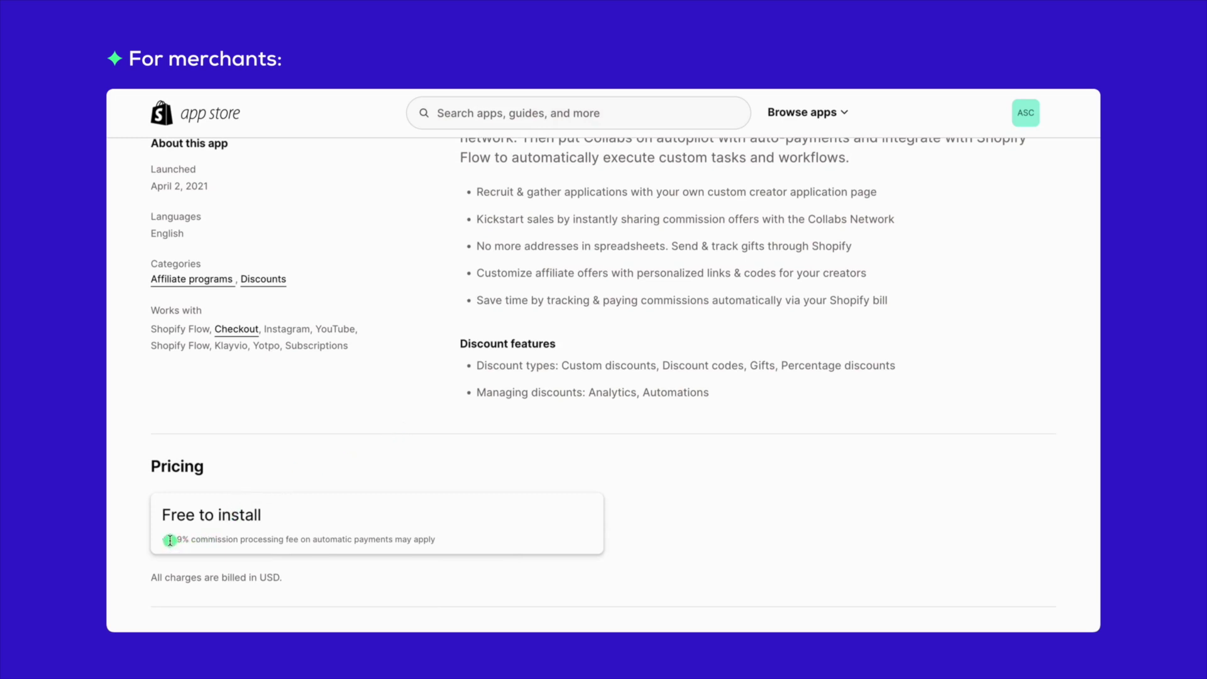
{"action": "left_click_drag", "start_coordinate": [170, 540], "coordinate": [459, 572]}
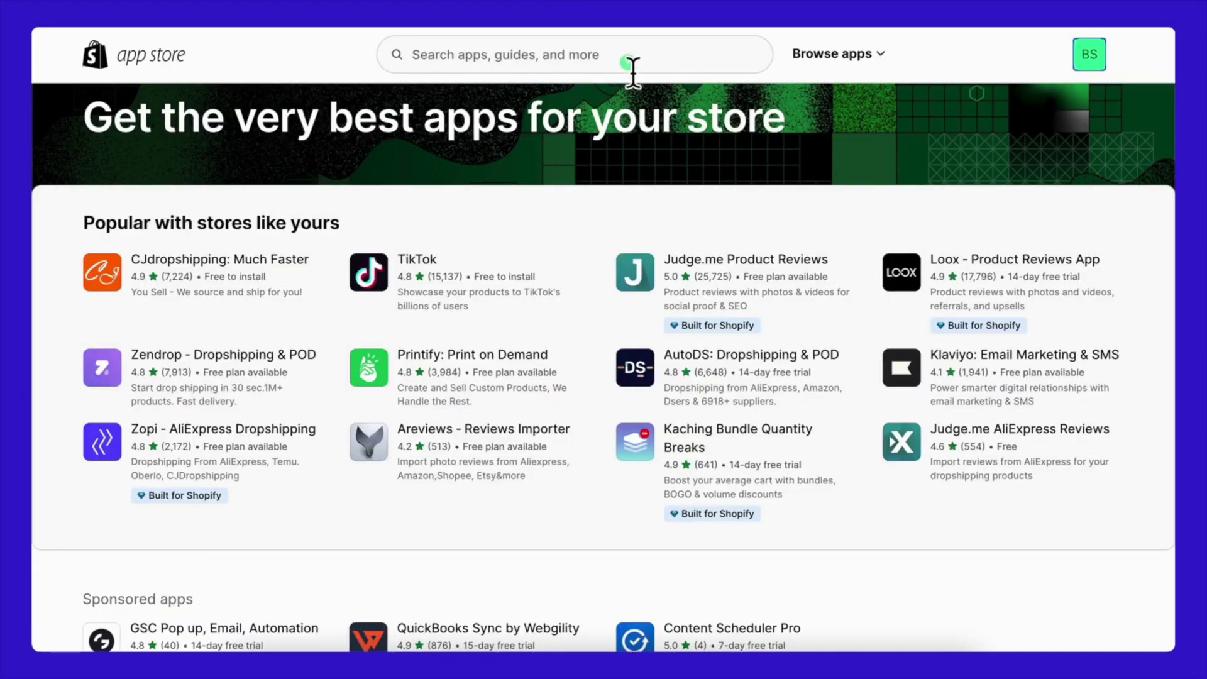
Search the app store for "Shopify Collabs", open its listing and install the app.
{"action": "left_click", "coordinate": [627, 63]}
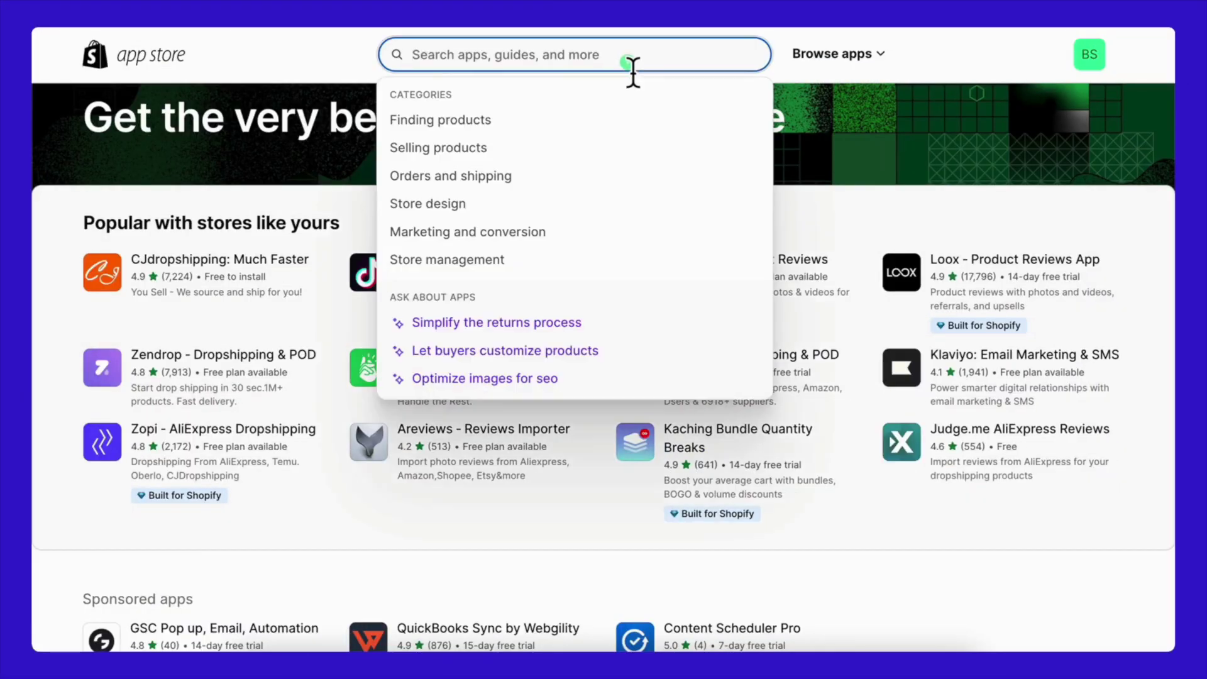
{"action": "type", "text": "Shopify Collabs"}
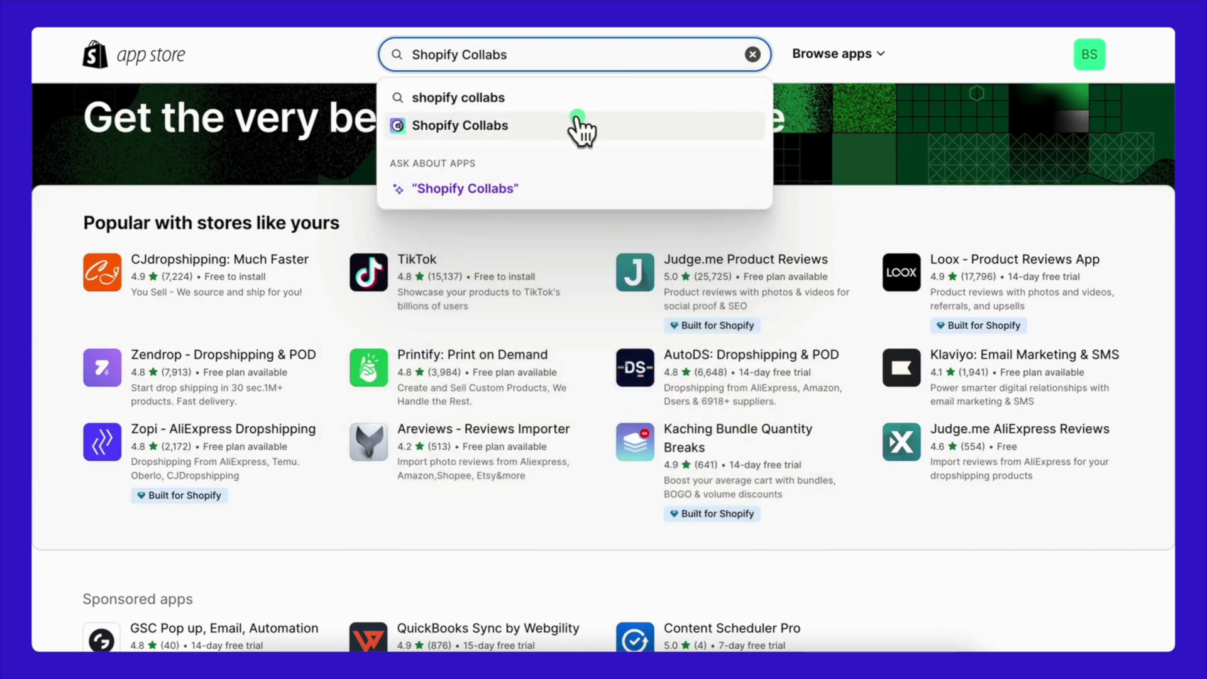
{"action": "left_click", "coordinate": [577, 125]}
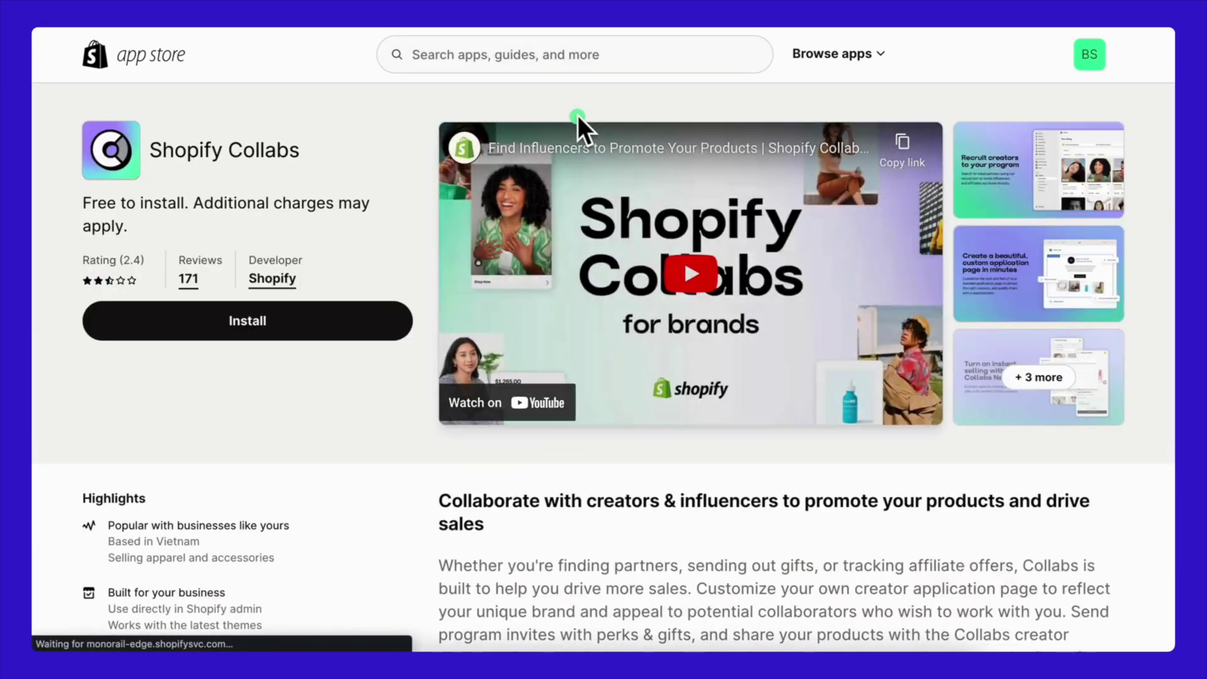
{"action": "left_click", "coordinate": [369, 317]}
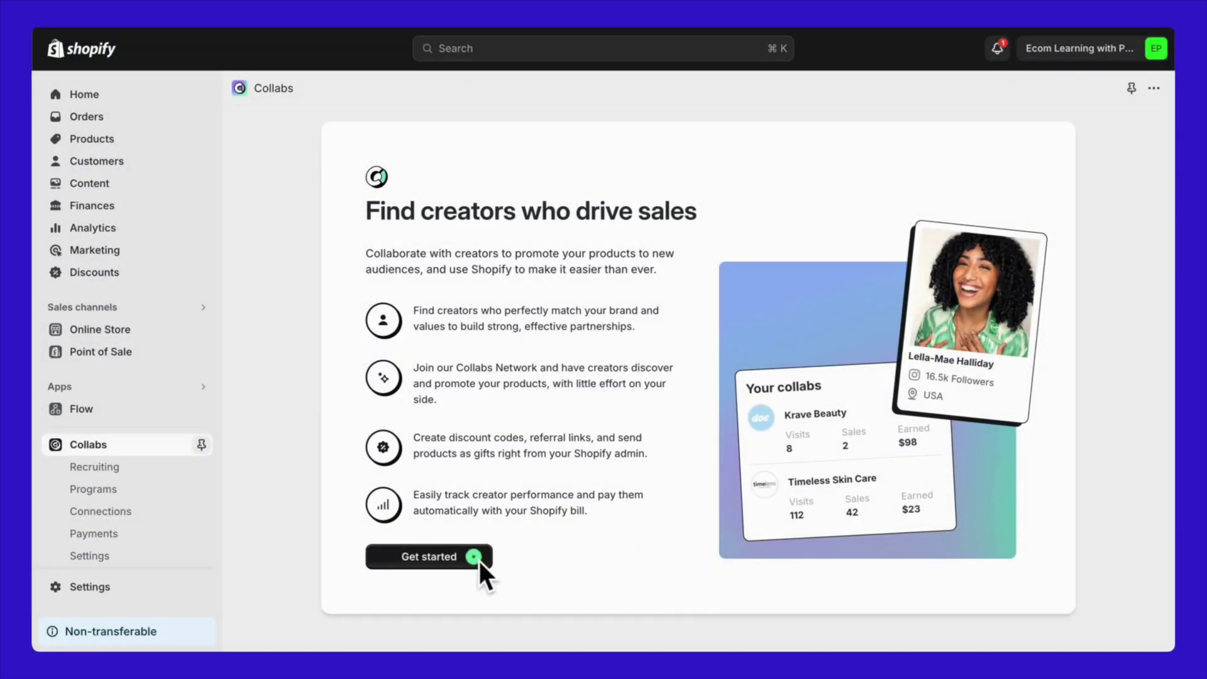
Set up Collabs with product category Sports goods and primary audience Everyone, agree to the terms and finish setup.
{"action": "left_click", "coordinate": [477, 559]}
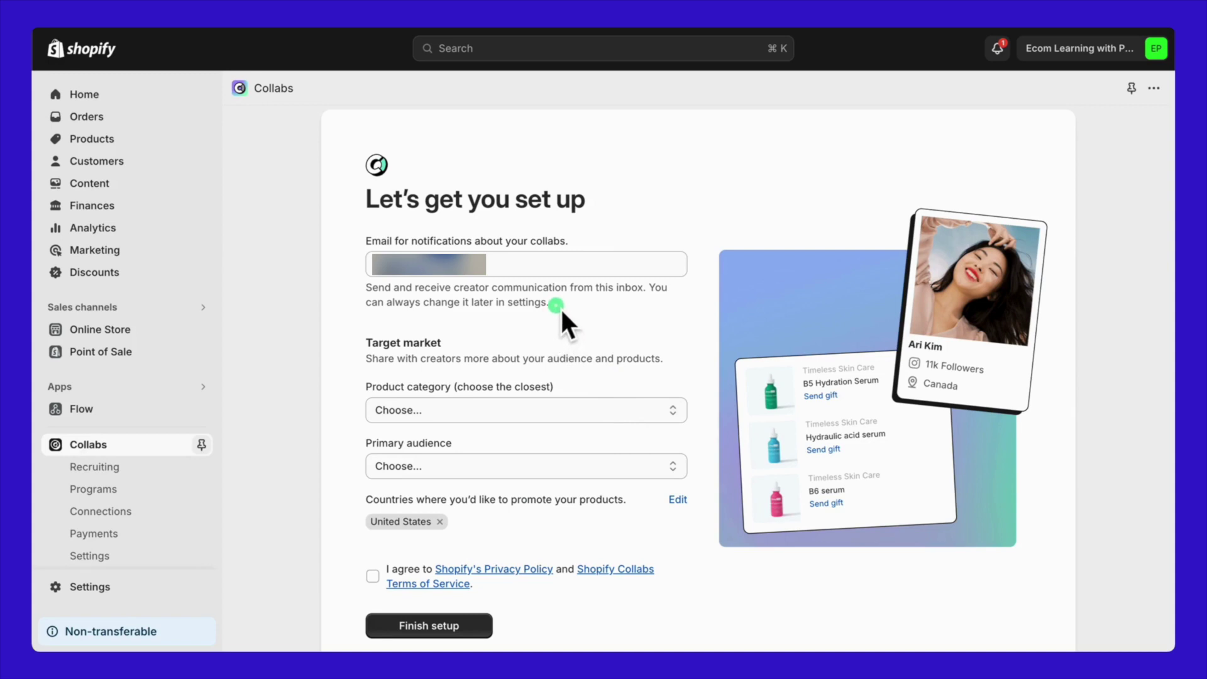
{"action": "left_click", "coordinate": [613, 410]}
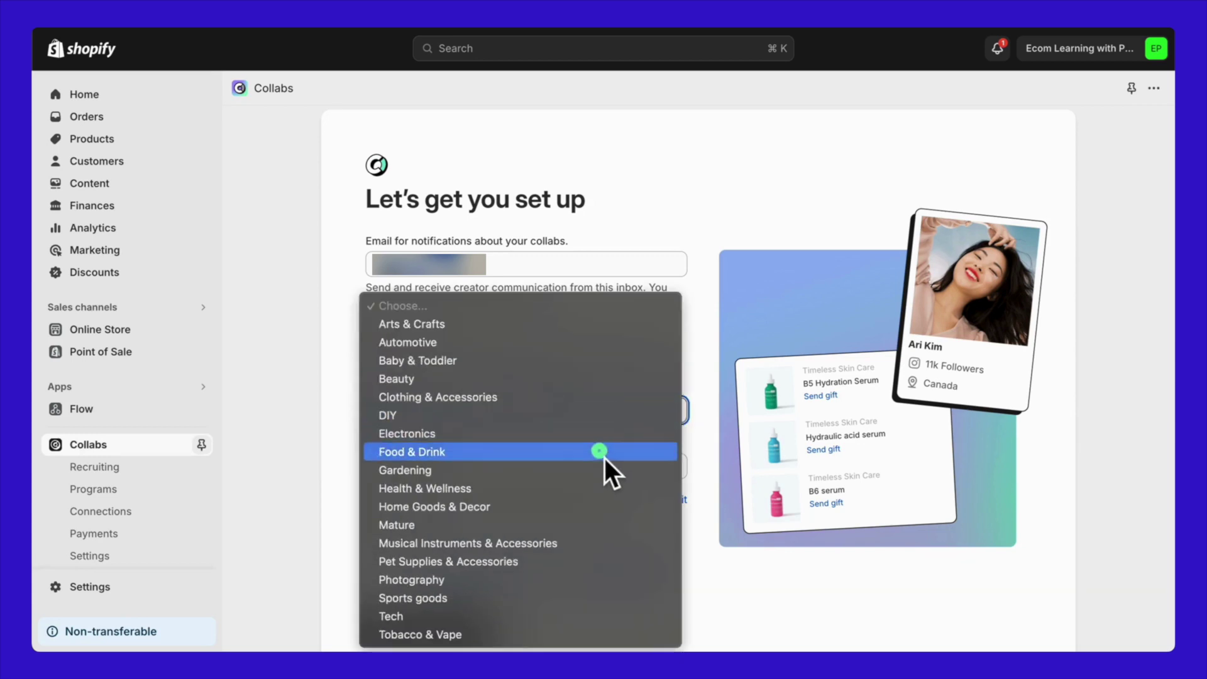
{"action": "left_click", "coordinate": [579, 600]}
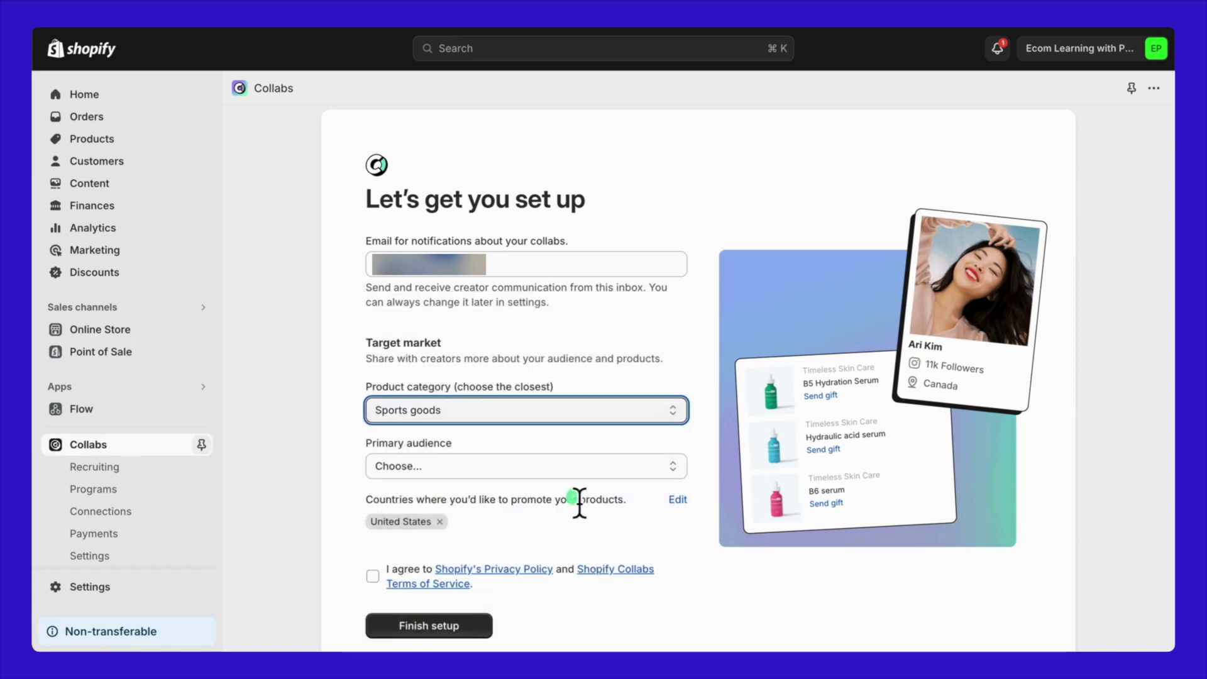
{"action": "left_click", "coordinate": [582, 468]}
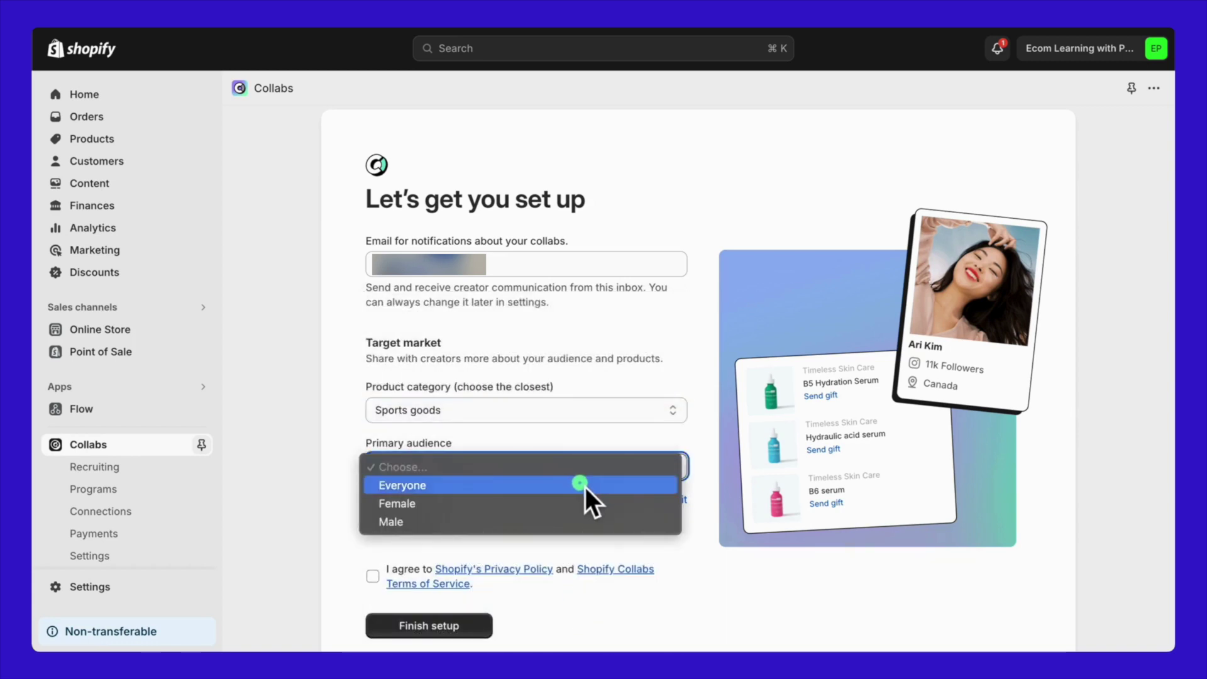
{"action": "left_click", "coordinate": [579, 484]}
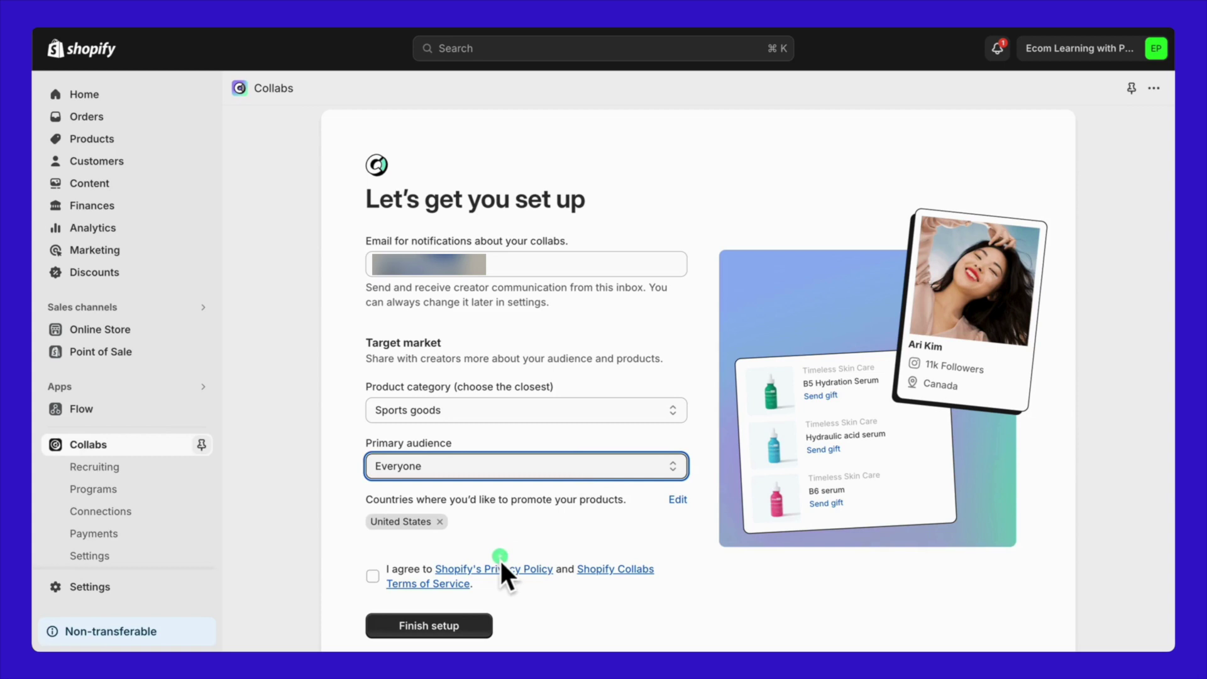
{"action": "left_click", "coordinate": [378, 577]}
{"action": "left_click", "coordinate": [402, 625]}
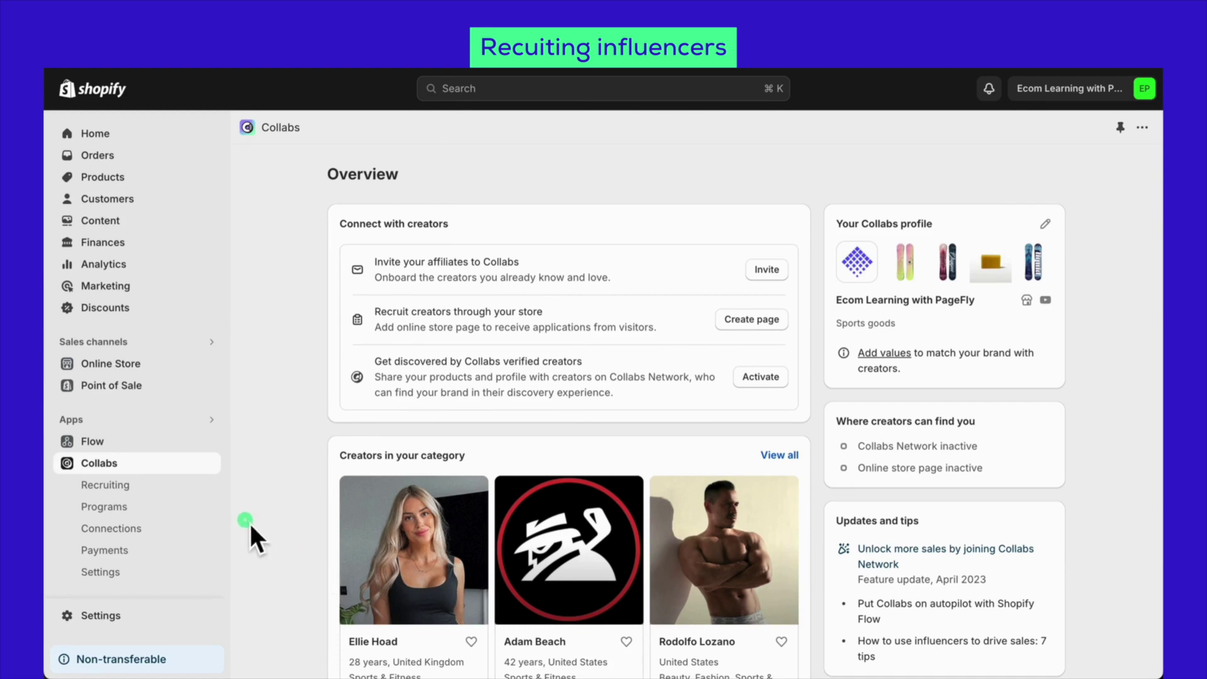
Open the shareable Collabs profile from Recruiting and add the brand values Cruelty-Free, Eco-Friendly and Socially Conscious.
{"action": "left_click", "coordinate": [204, 488]}
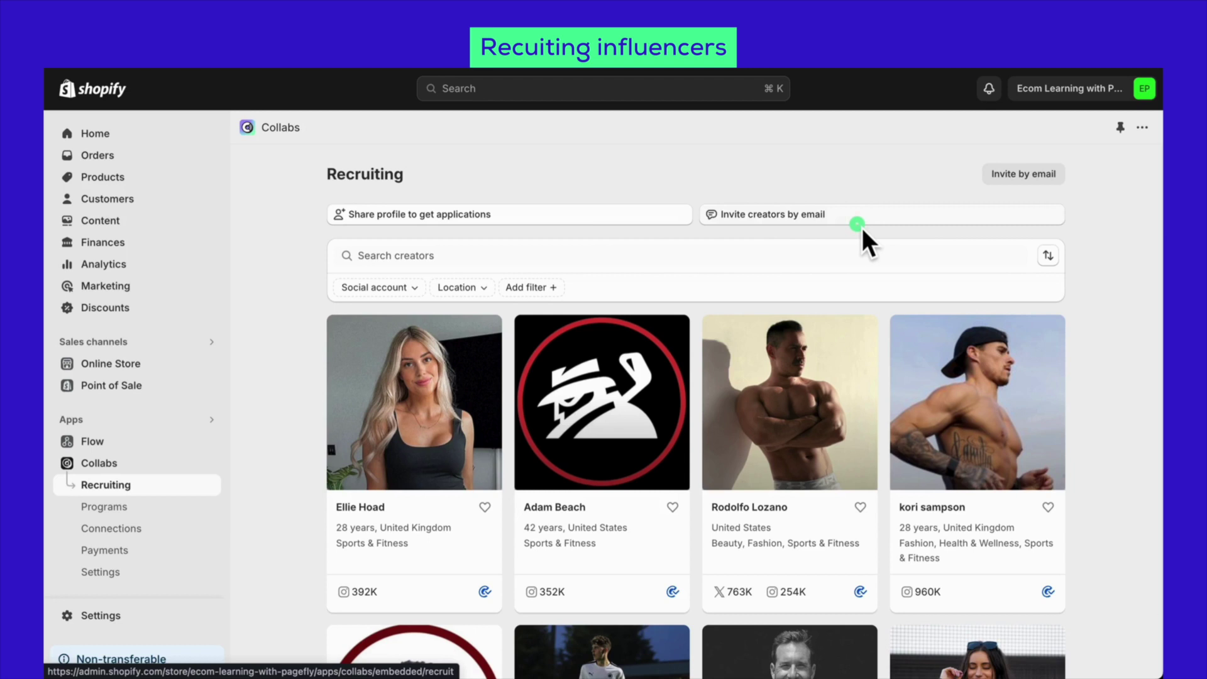
{"action": "left_click", "coordinate": [602, 221]}
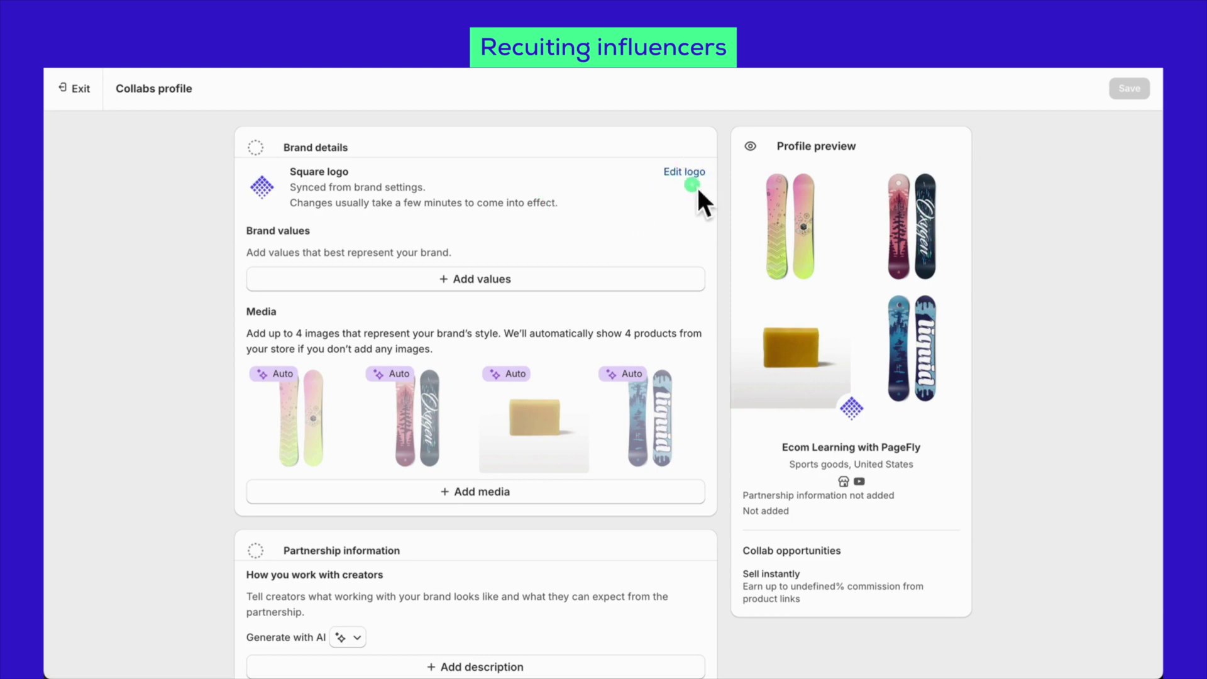
{"action": "left_click", "coordinate": [616, 278]}
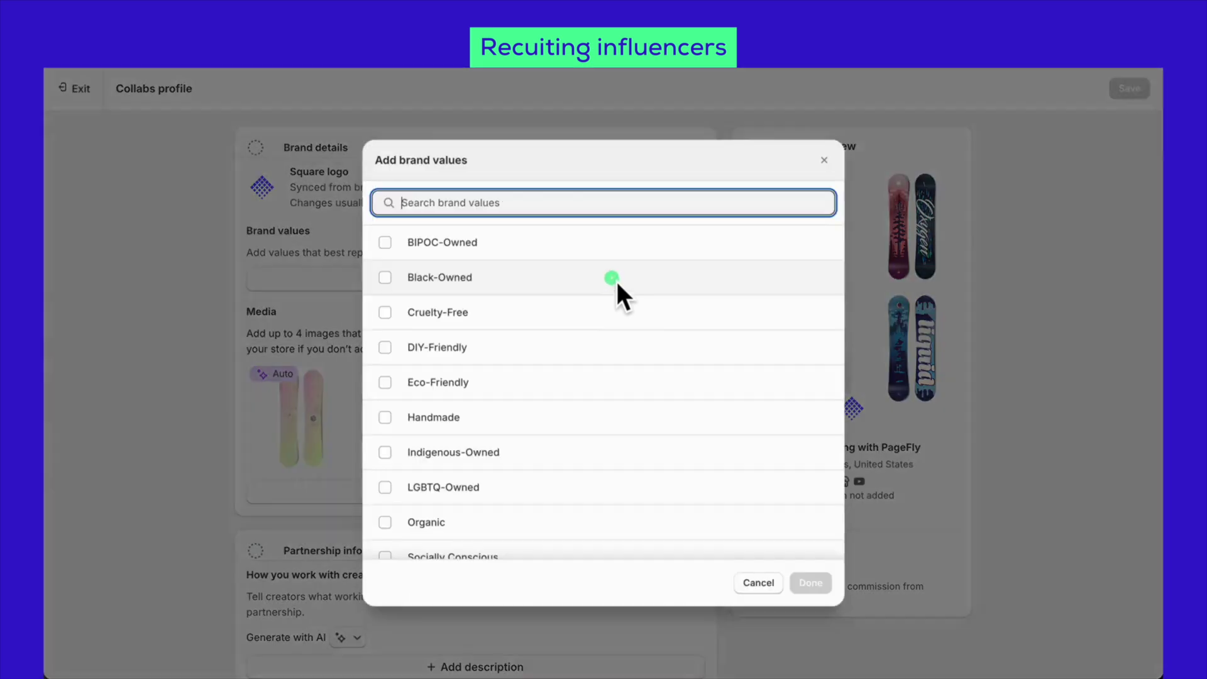
{"action": "left_click", "coordinate": [590, 311]}
{"action": "scroll", "coordinate": [540, 481], "scroll_direction": "down", "scroll_amount": 1}
{"action": "left_click", "coordinate": [528, 347]}
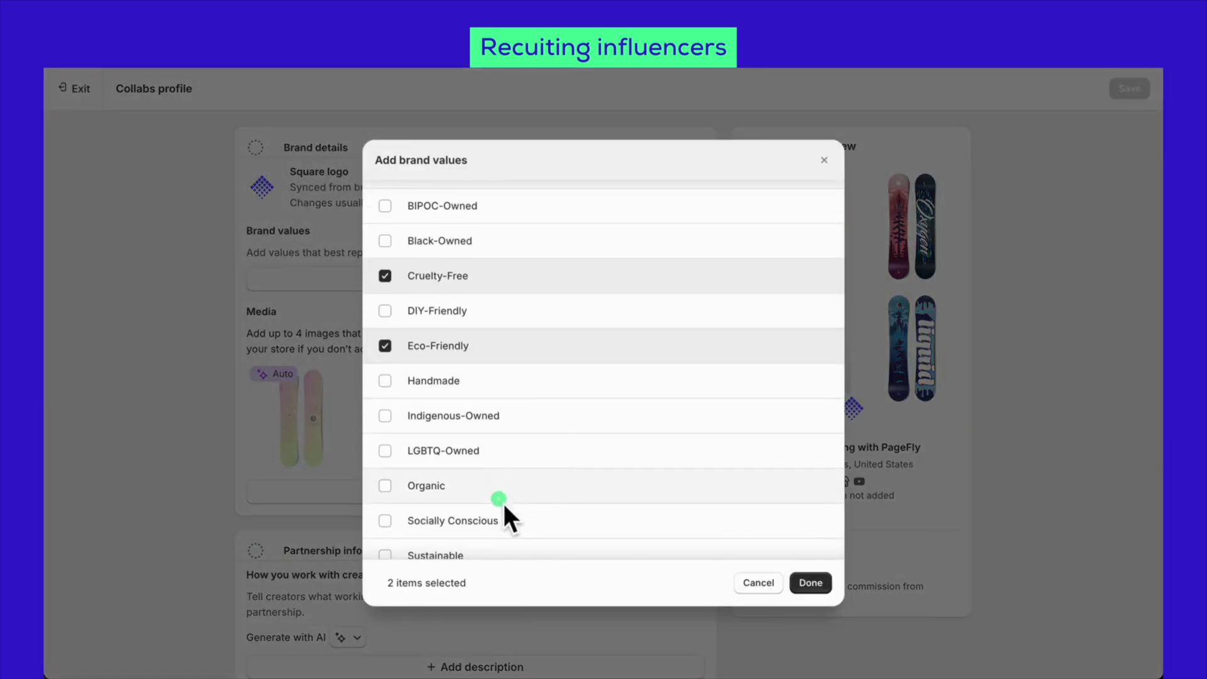
{"action": "left_click", "coordinate": [502, 527]}
{"action": "left_click", "coordinate": [815, 584]}
Add product images of The Collection Snowboard: Liquid, The Collection Snowboard: Oxygen, The Multi-managed Snowboard and The 3p Fulfilled Snowboard as profile media.
{"action": "left_click", "coordinate": [616, 489]}
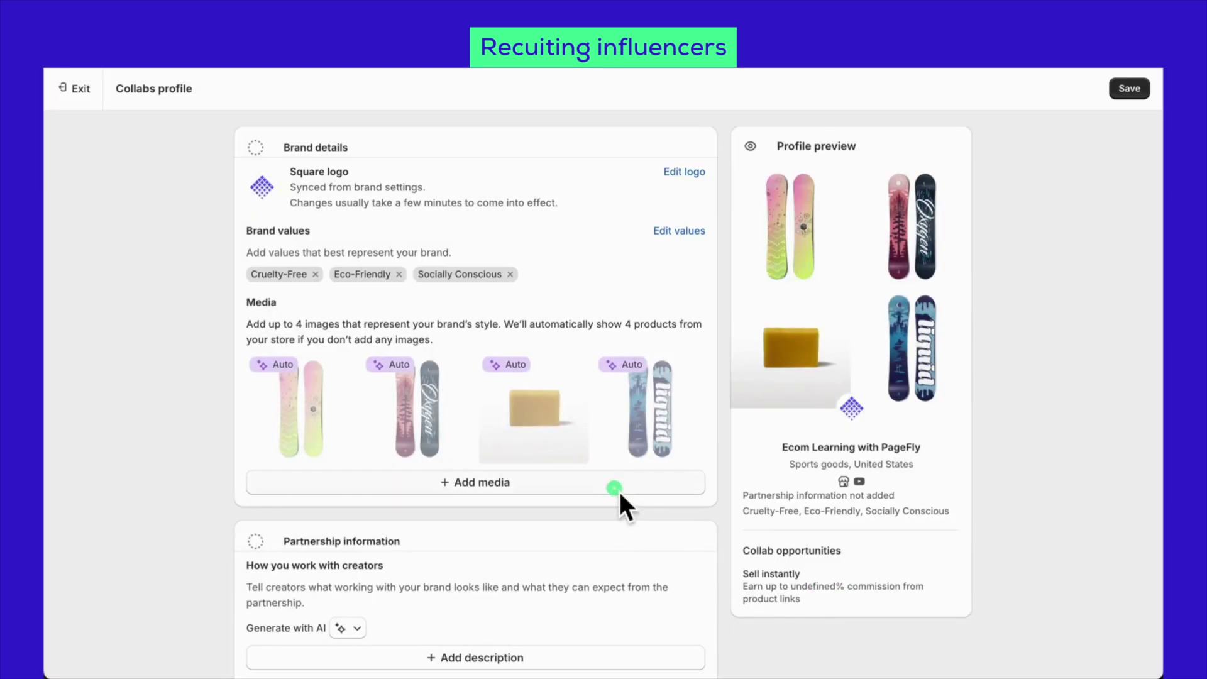
{"action": "left_click", "coordinate": [618, 237]}
{"action": "scroll", "coordinate": [569, 355], "scroll_direction": "down", "scroll_amount": 1}
{"action": "left_click", "coordinate": [539, 332]}
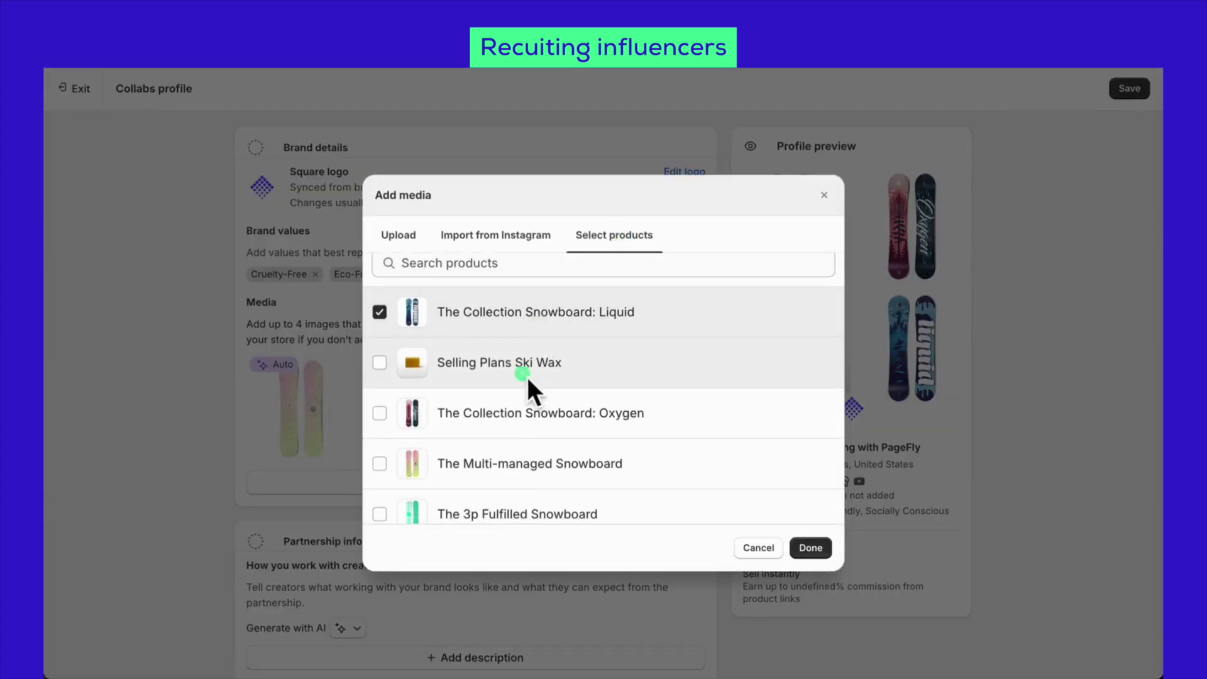
{"action": "left_click", "coordinate": [500, 422]}
{"action": "left_click", "coordinate": [511, 469]}
{"action": "left_click", "coordinate": [519, 517]}
{"action": "scroll", "coordinate": [674, 439], "scroll_direction": "down", "scroll_amount": 3}
{"action": "left_click", "coordinate": [810, 547]}
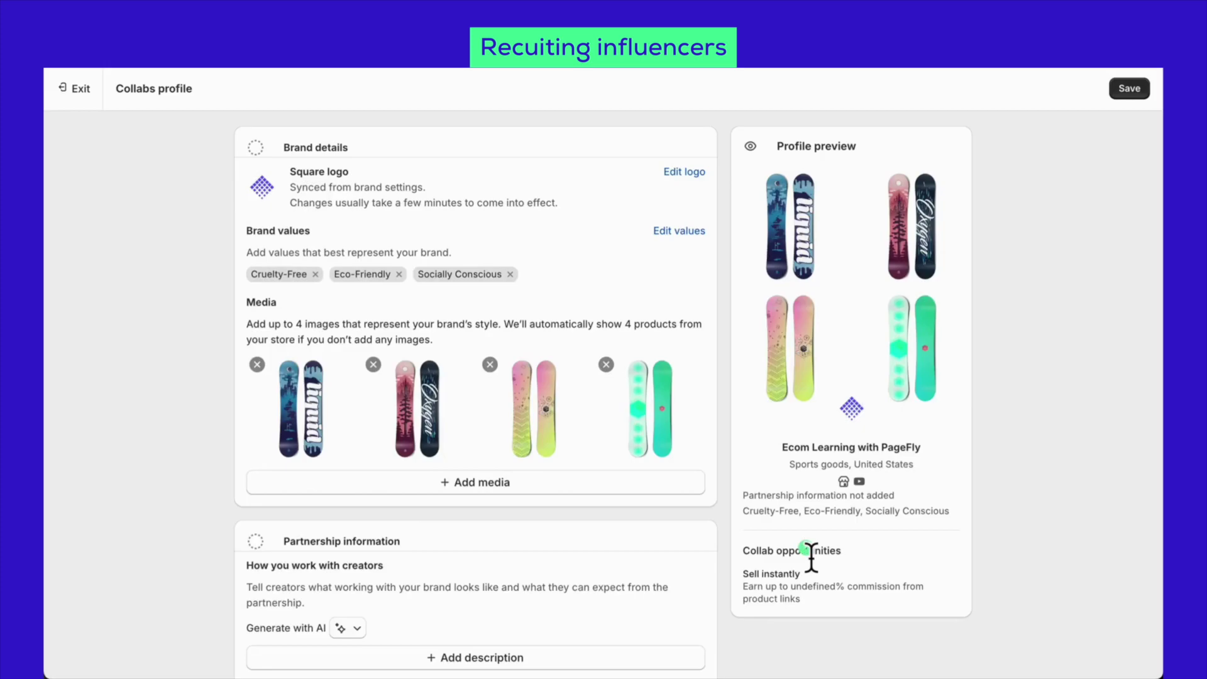
Add a partnership description about contemporary, durable, eco-friendly sports goods and a partnership that values sustainability and quality.
{"action": "scroll", "coordinate": [622, 603], "scroll_direction": "down", "scroll_amount": 3}
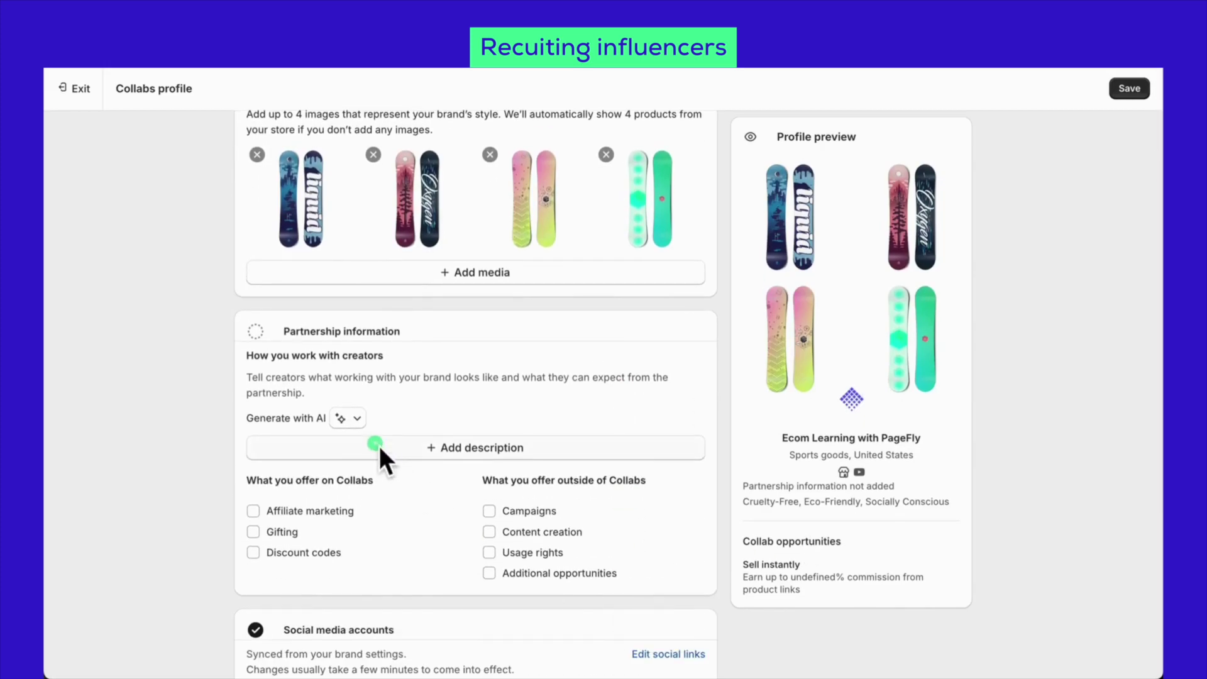
{"action": "left_click", "coordinate": [391, 450]}
{"action": "left_click", "coordinate": [562, 620]}
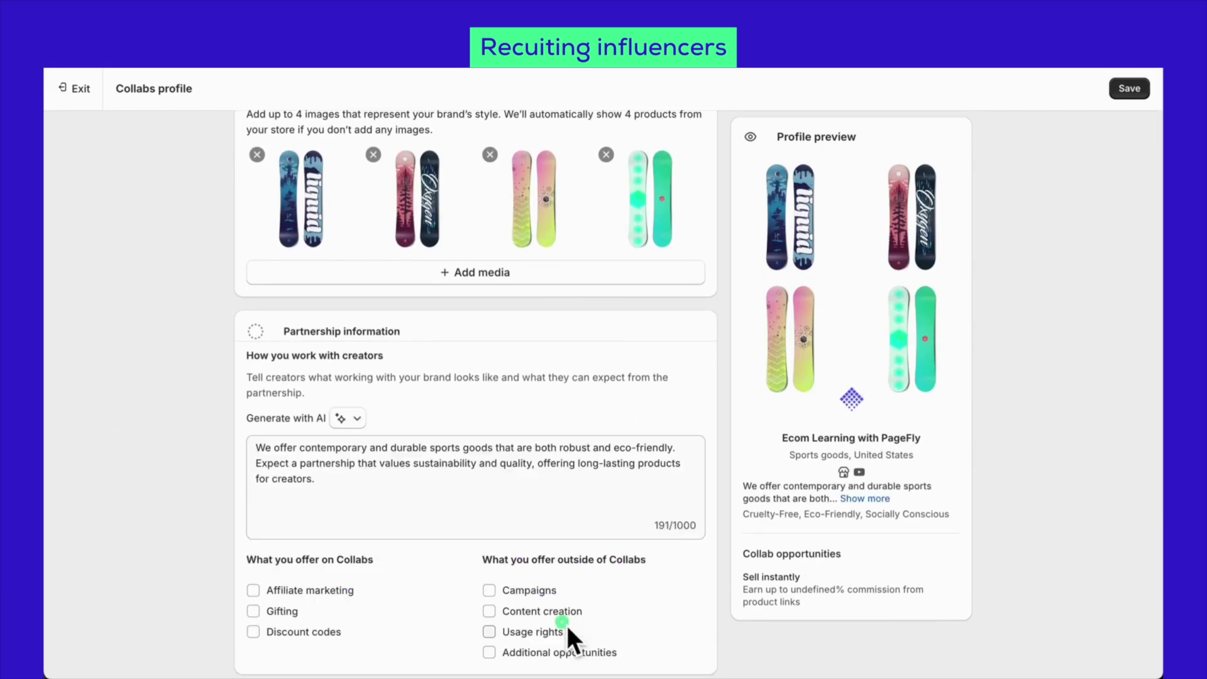
Offer Affiliate marketing and Discount codes on Collabs, and Additional opportunities outside of Collabs.
{"action": "scroll", "coordinate": [567, 625], "scroll_direction": "down", "scroll_amount": 3}
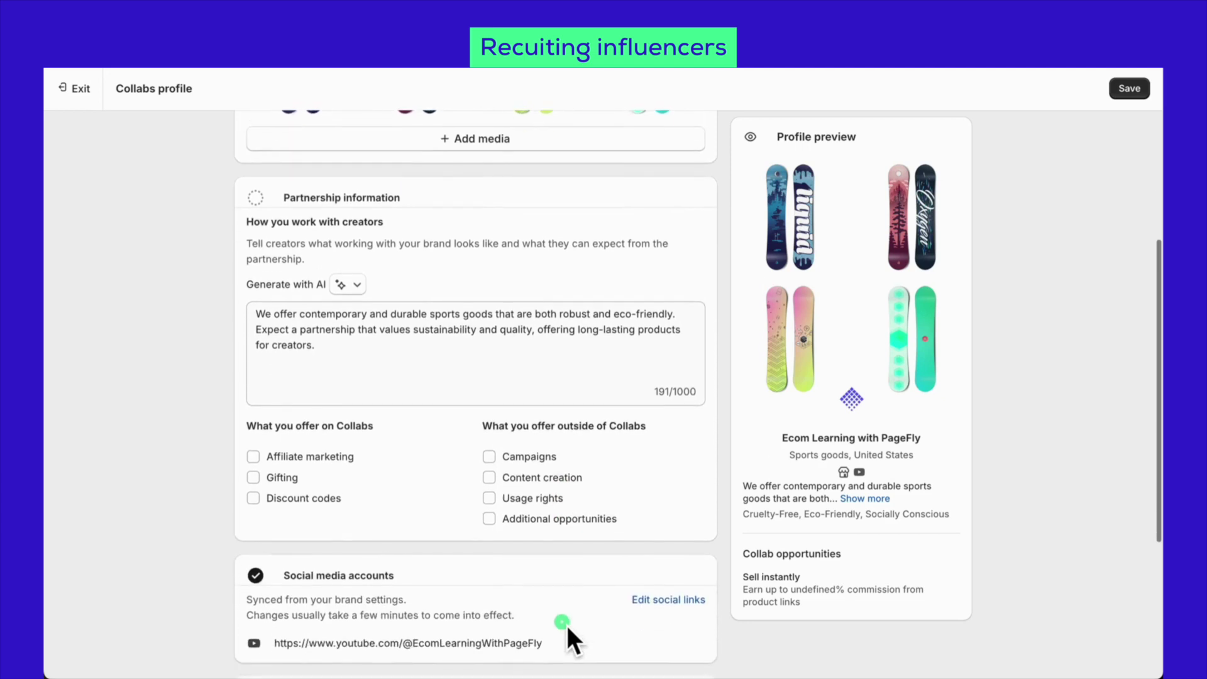
{"action": "left_click", "coordinate": [341, 447]}
{"action": "left_click", "coordinate": [327, 486]}
{"action": "left_click", "coordinate": [497, 506]}
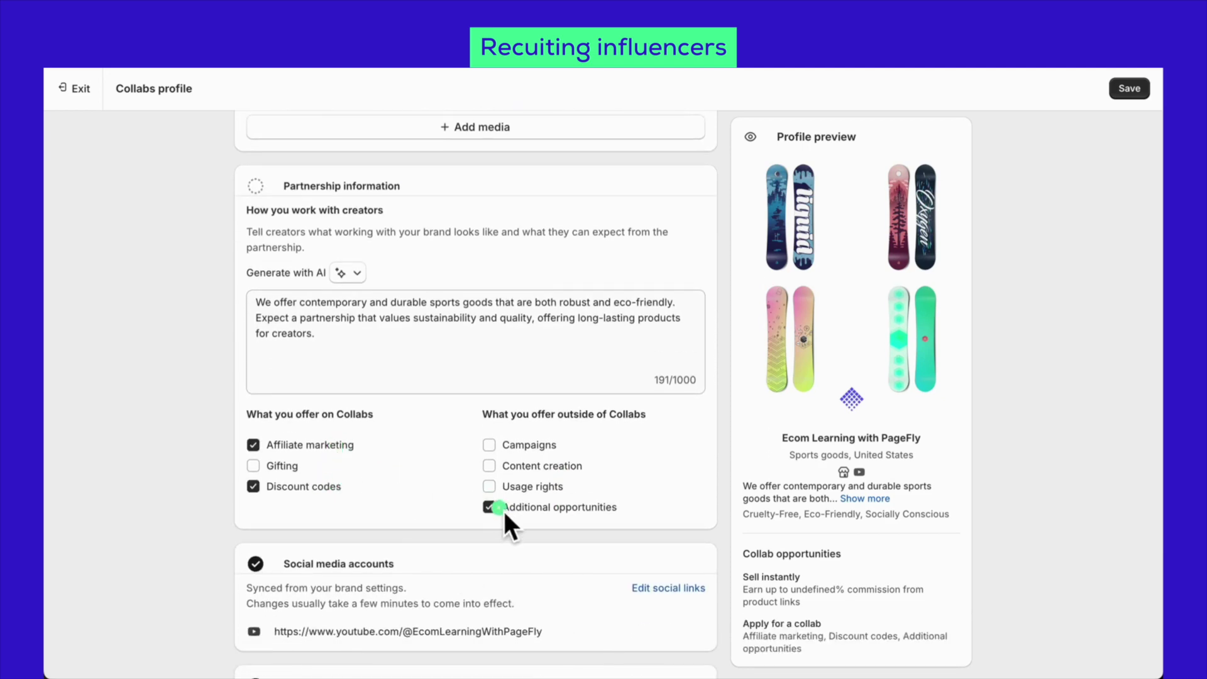
Keep Sports goods as product category and Everyone as primary audience in the target market, and save the Collabs profile.
{"action": "scroll", "coordinate": [503, 511], "scroll_direction": "down", "scroll_amount": 4}
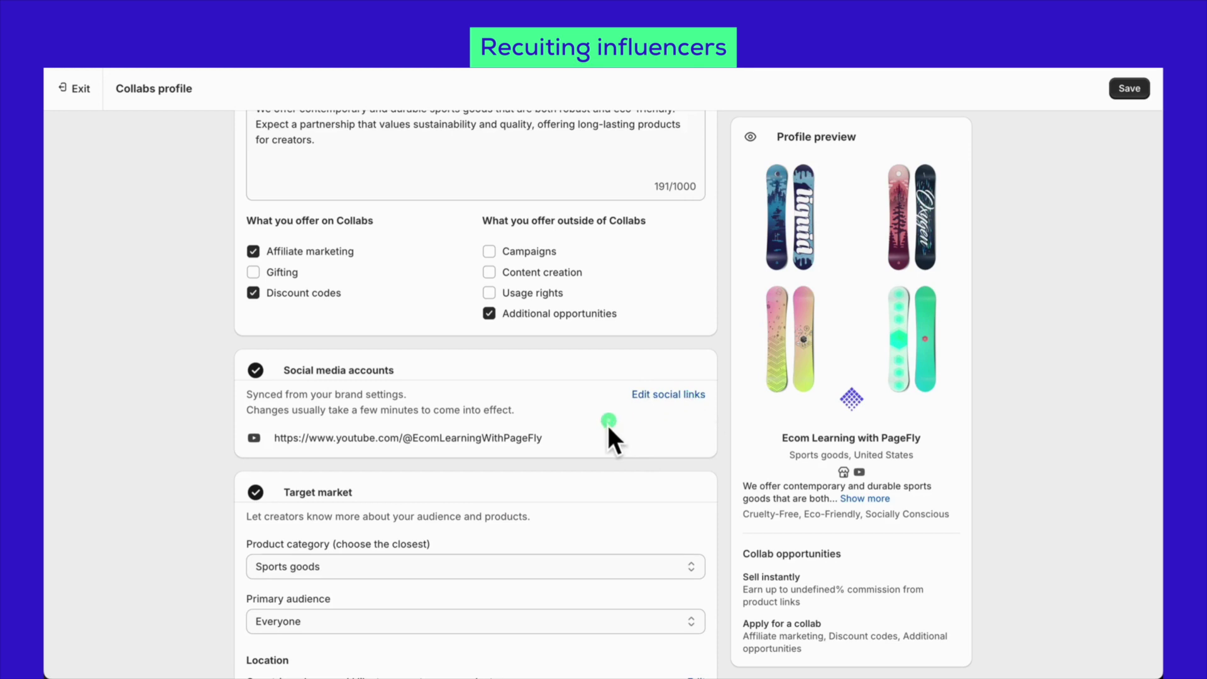
{"action": "scroll", "coordinate": [559, 544], "scroll_direction": "down", "scroll_amount": 1}
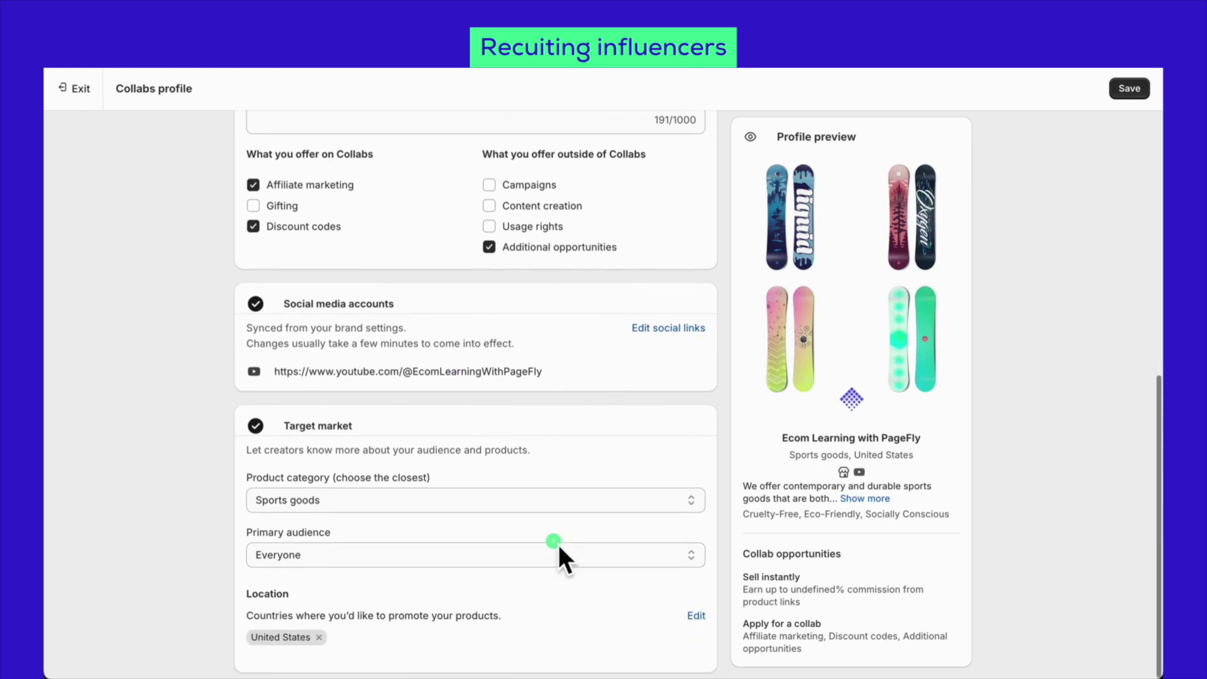
{"action": "left_click", "coordinate": [563, 499]}
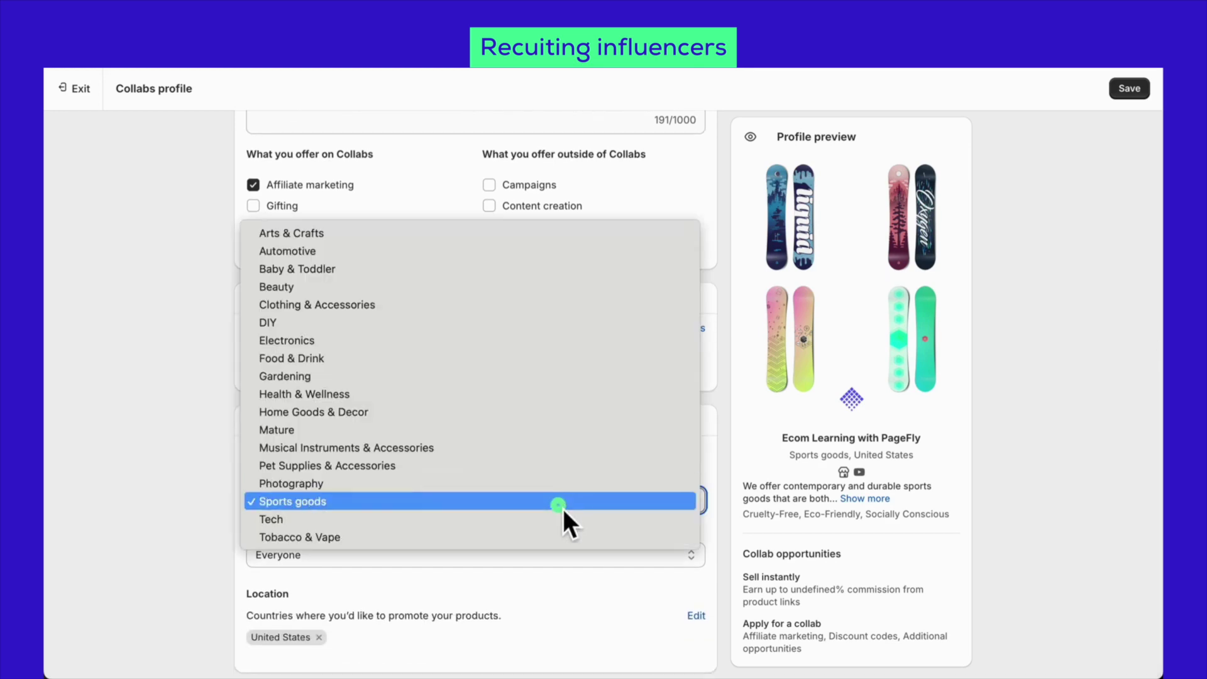
{"action": "left_click", "coordinate": [563, 508]}
{"action": "left_click", "coordinate": [558, 542]}
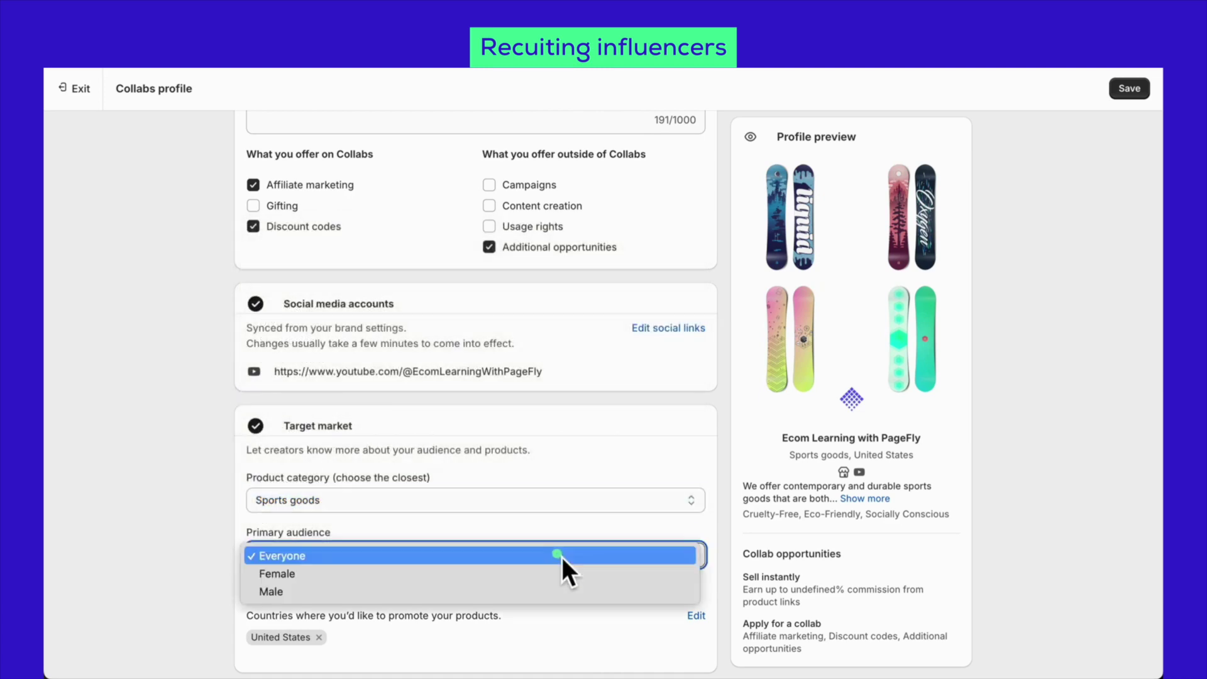
{"action": "left_click", "coordinate": [561, 556]}
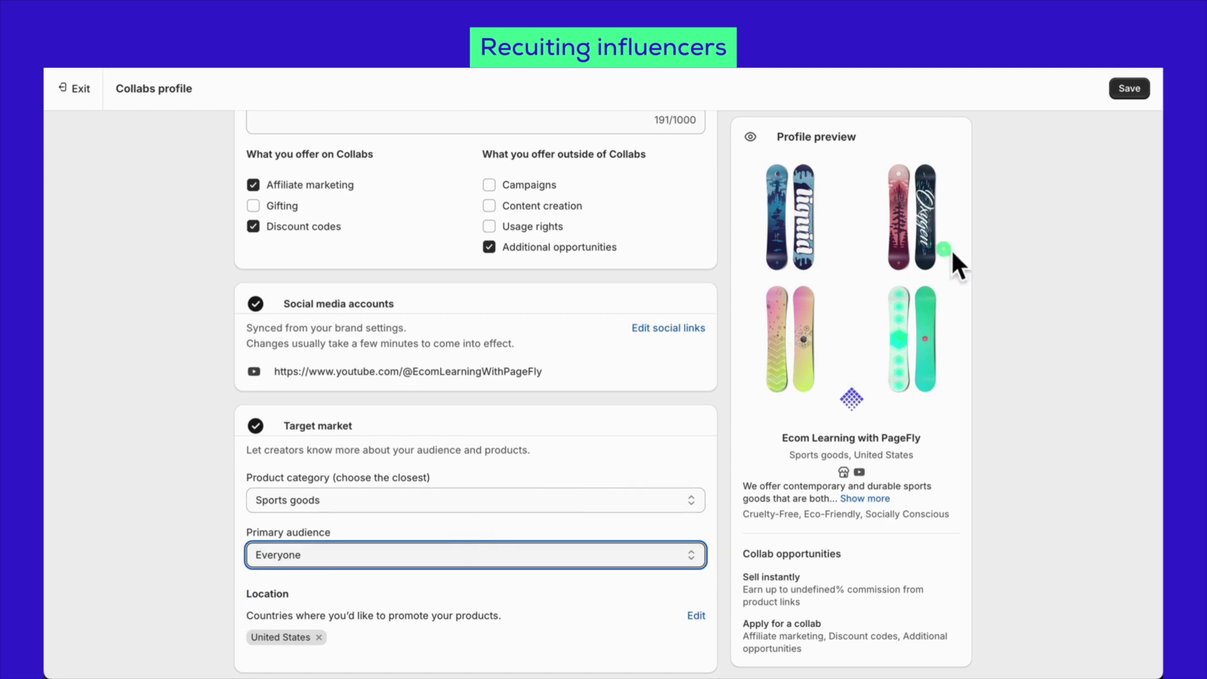
{"action": "left_click", "coordinate": [1125, 89]}
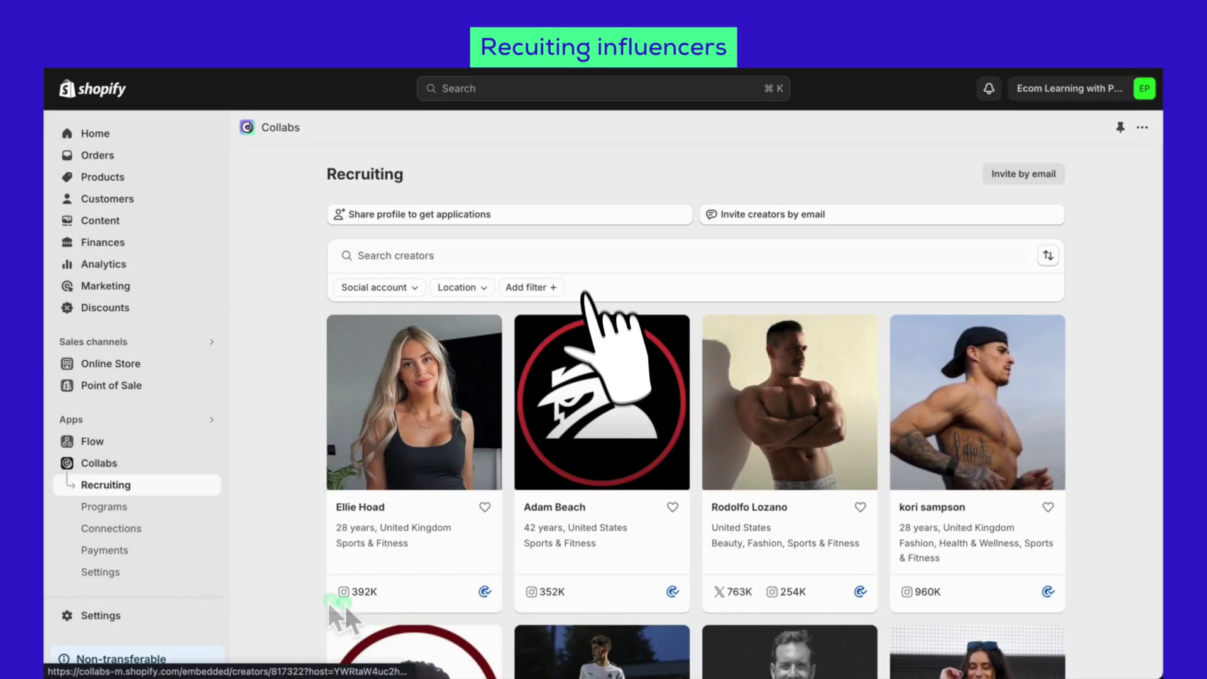
Start inviting creators by email and choose the Default Tier as the welcome offer.
{"action": "left_click", "coordinate": [786, 216]}
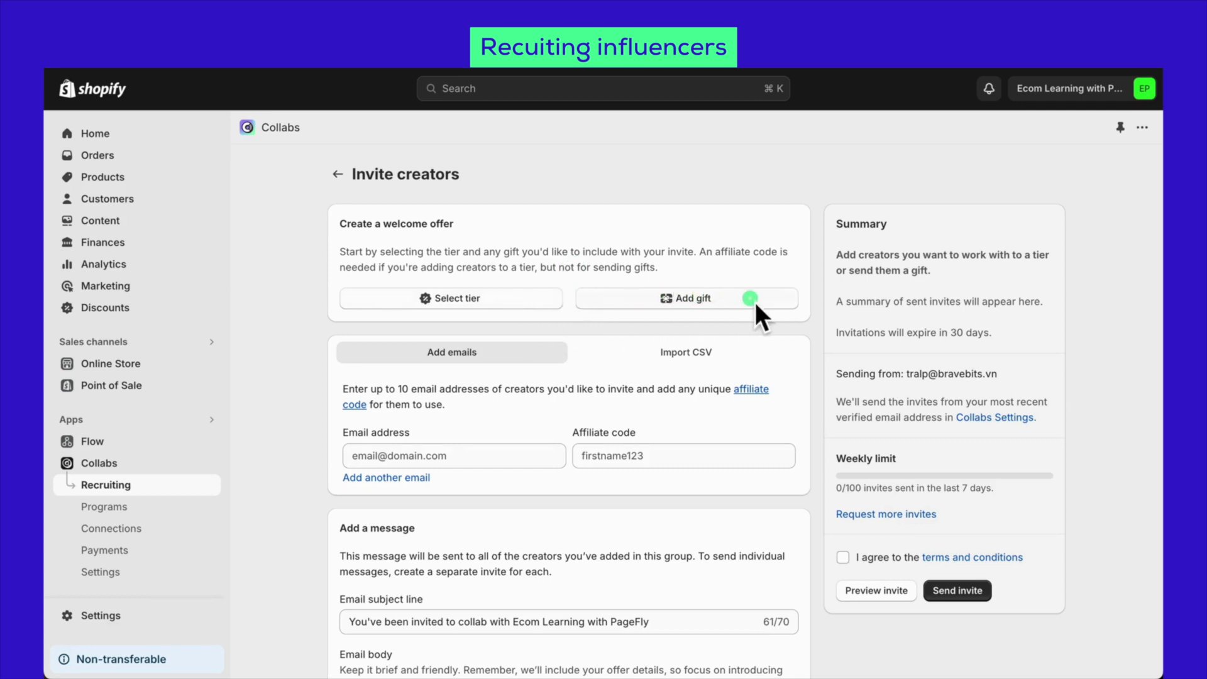
{"action": "left_click", "coordinate": [515, 302]}
{"action": "left_click", "coordinate": [471, 380]}
{"action": "left_click", "coordinate": [804, 426]}
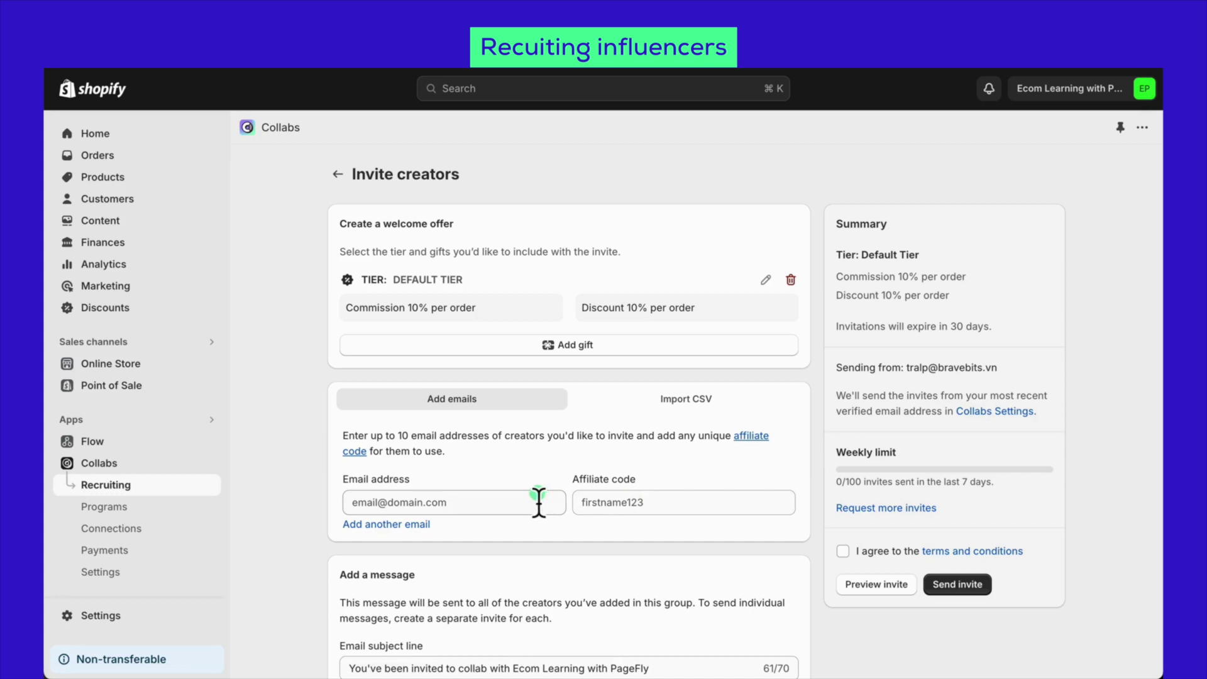
Enter the creator's email address and the affiliate code examplename123 for the invite.
{"action": "left_click", "coordinate": [520, 501]}
{"action": "type", "text": "example@gmail.com"}
{"action": "key", "text": "Tab"}
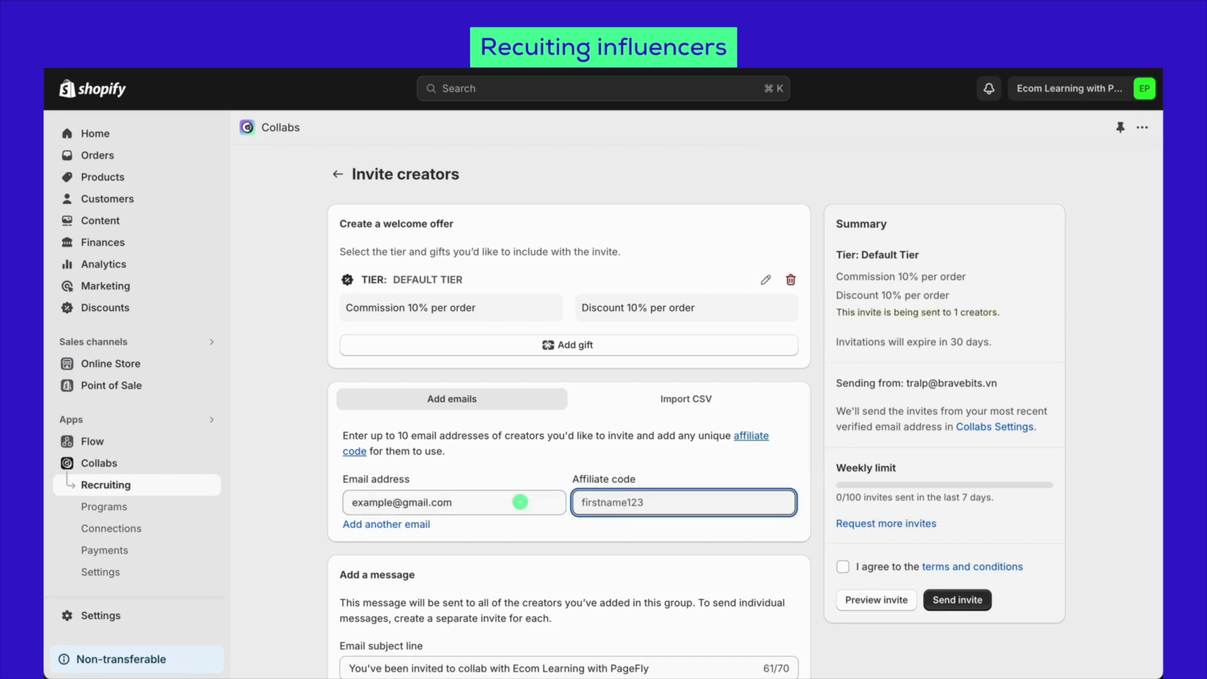
{"action": "type", "text": "examplename123"}
{"action": "left_click", "coordinate": [513, 541]}
Replace the whole email body with the copied "Hey there!" invitation message and save the displayed footer address as default.
{"action": "scroll", "coordinate": [513, 540], "scroll_direction": "down", "scroll_amount": 5}
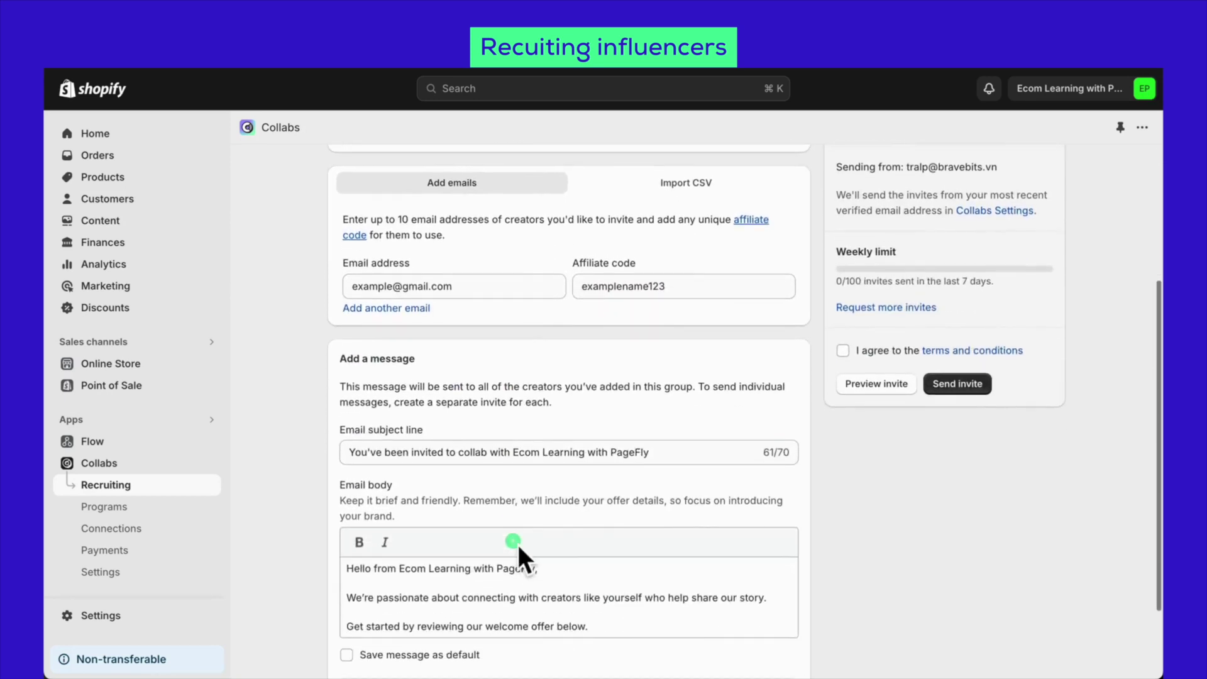
{"action": "left_click", "coordinate": [495, 507]}
{"action": "key", "text": "super+a"}
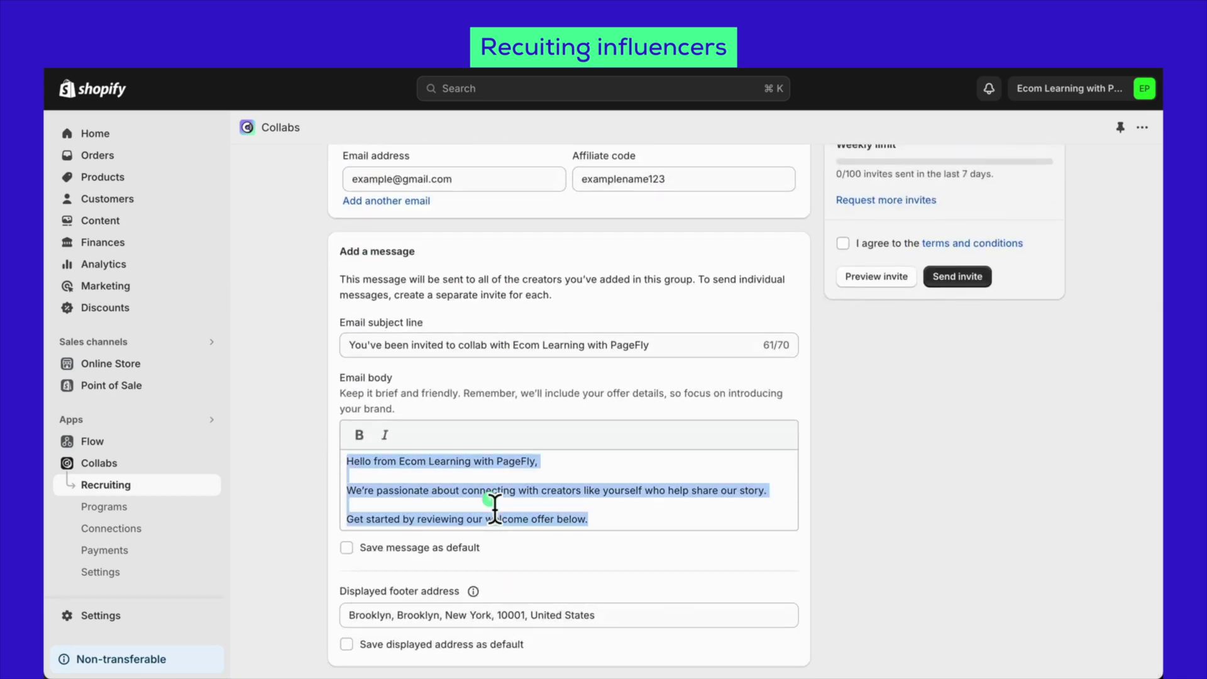
{"action": "key", "text": "super+v"}
{"action": "scroll", "coordinate": [495, 508], "scroll_direction": "down", "scroll_amount": 3}
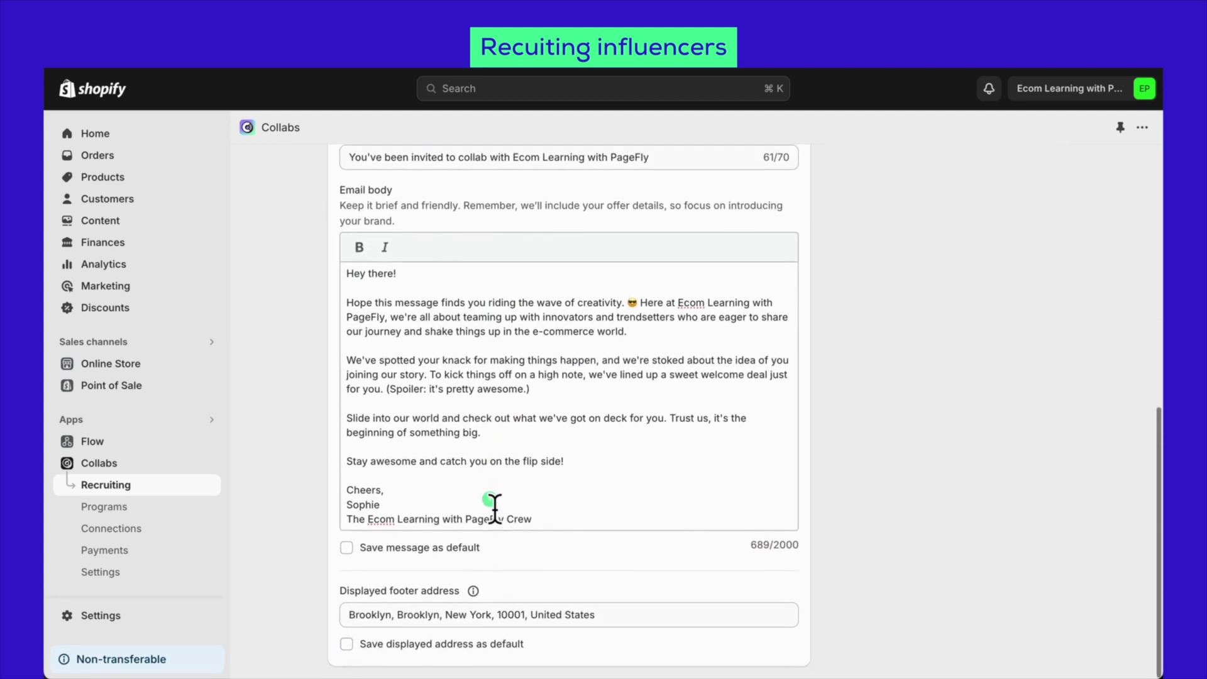
{"action": "left_click", "coordinate": [347, 643]}
{"action": "left_click", "coordinate": [756, 421]}
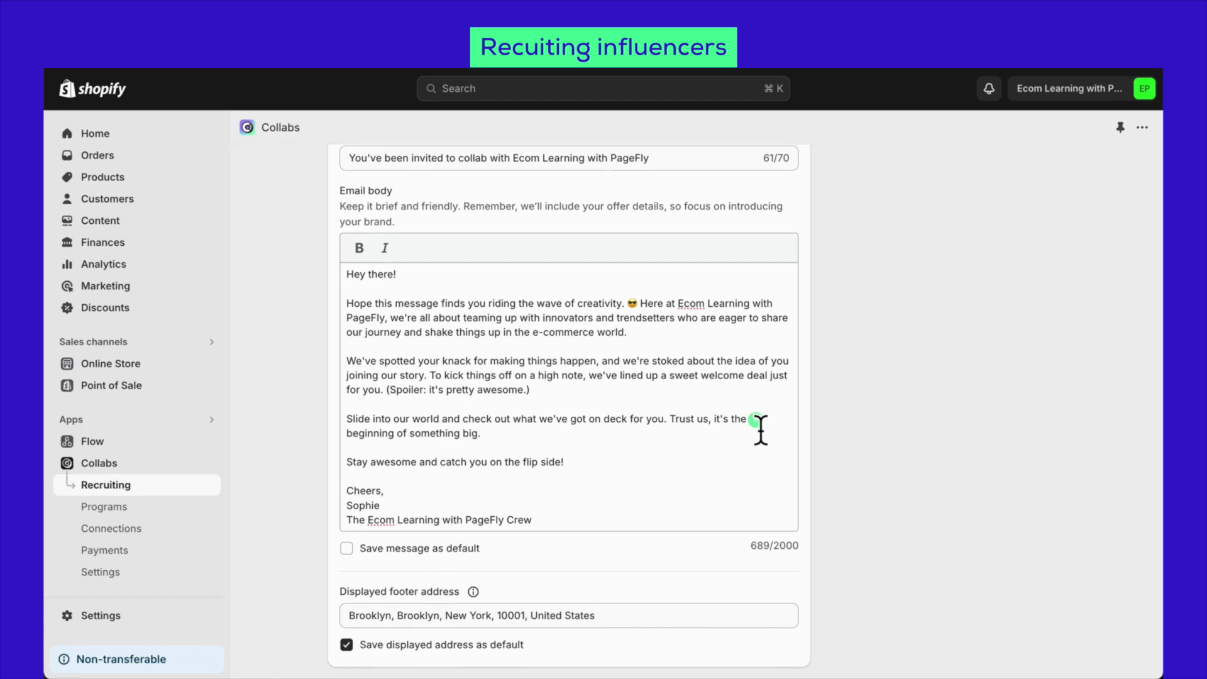
Agree to the terms and conditions for the creator invite and review the full preview of the invitation email.
{"action": "scroll", "coordinate": [760, 422], "scroll_direction": "up", "scroll_amount": 8}
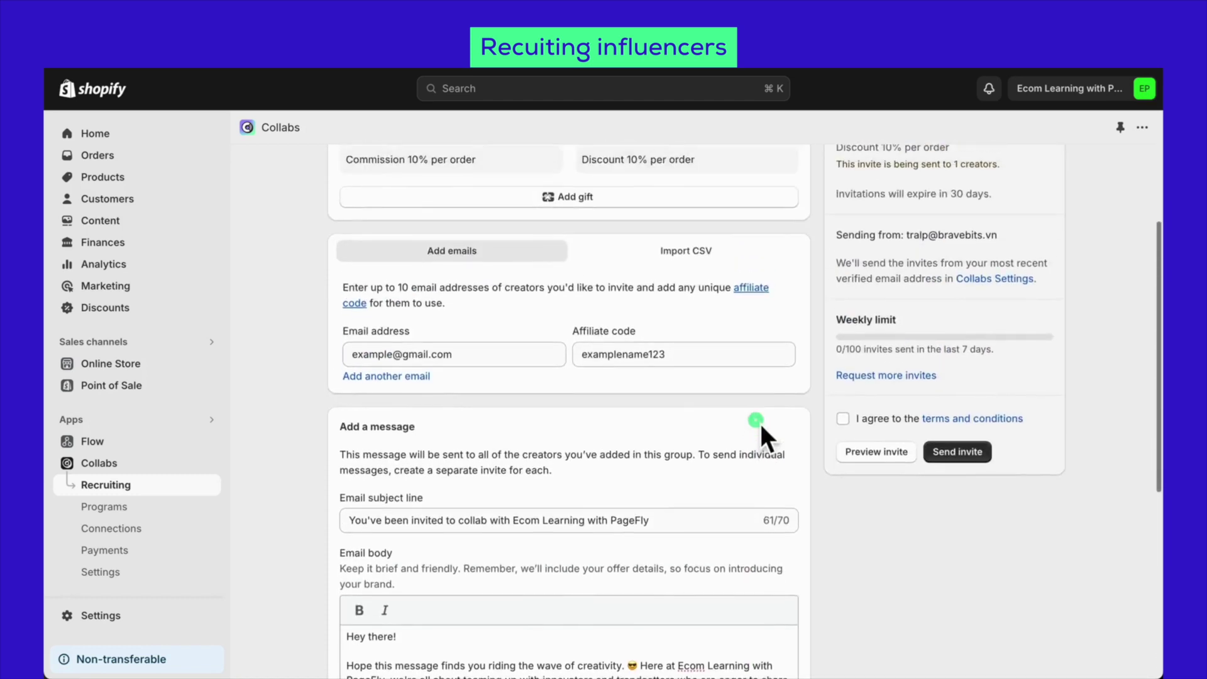
{"action": "left_click_drag", "start_coordinate": [837, 477], "coordinate": [992, 482]}
{"action": "left_click", "coordinate": [1002, 476]}
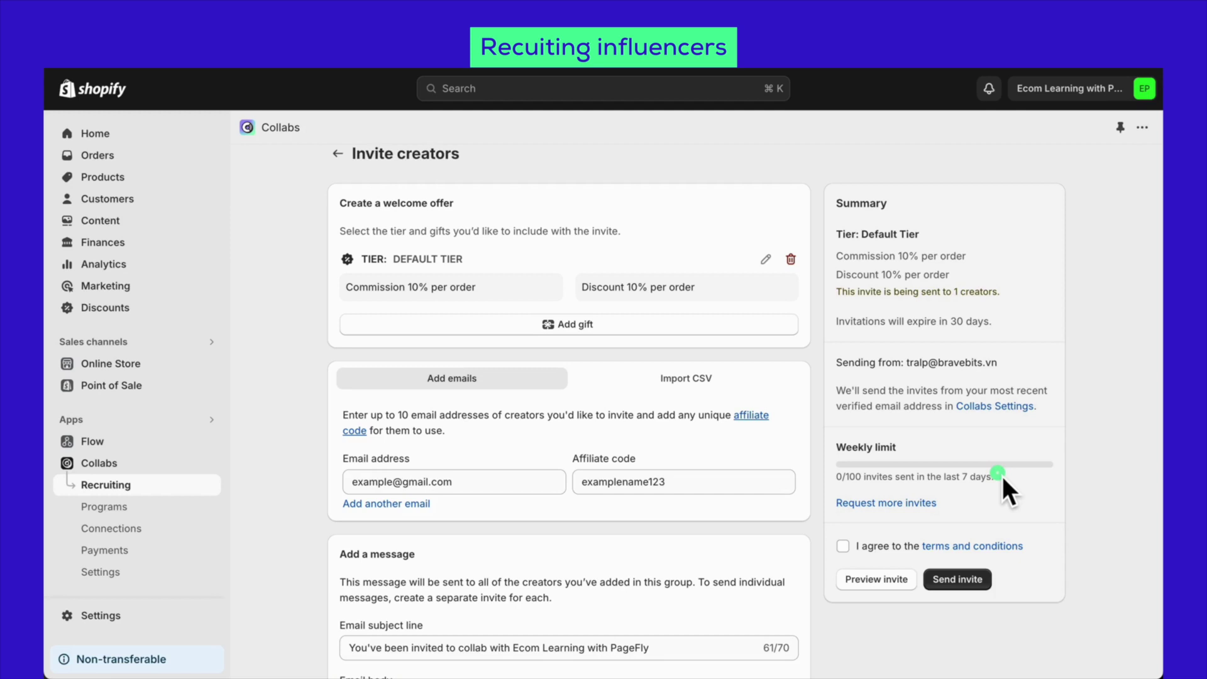
{"action": "scroll", "coordinate": [1002, 476], "scroll_direction": "down", "scroll_amount": 1}
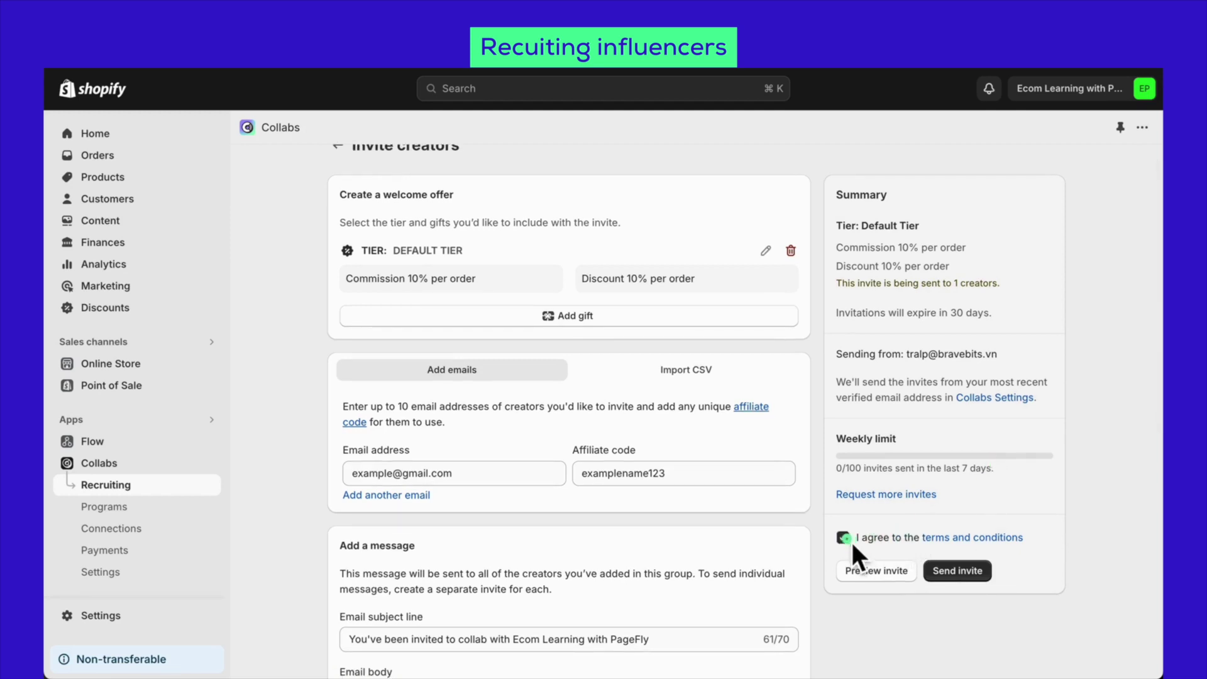
{"action": "left_click", "coordinate": [859, 576]}
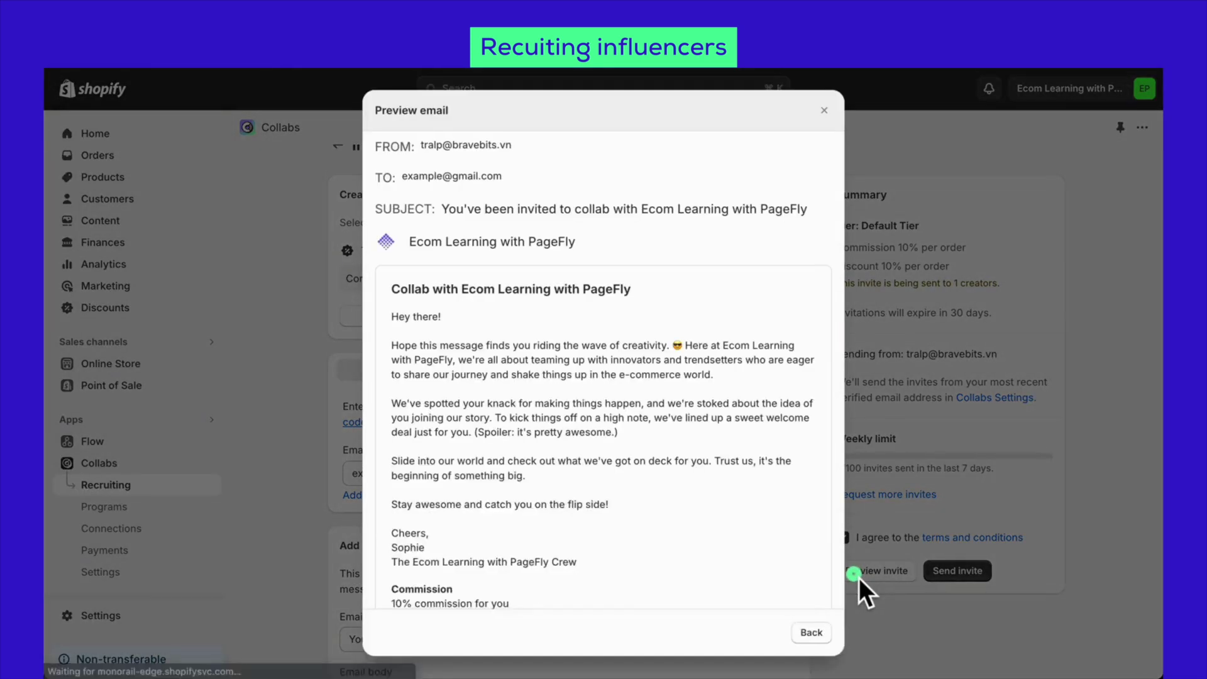
{"action": "scroll", "coordinate": [734, 531], "scroll_direction": "down", "scroll_amount": 3}
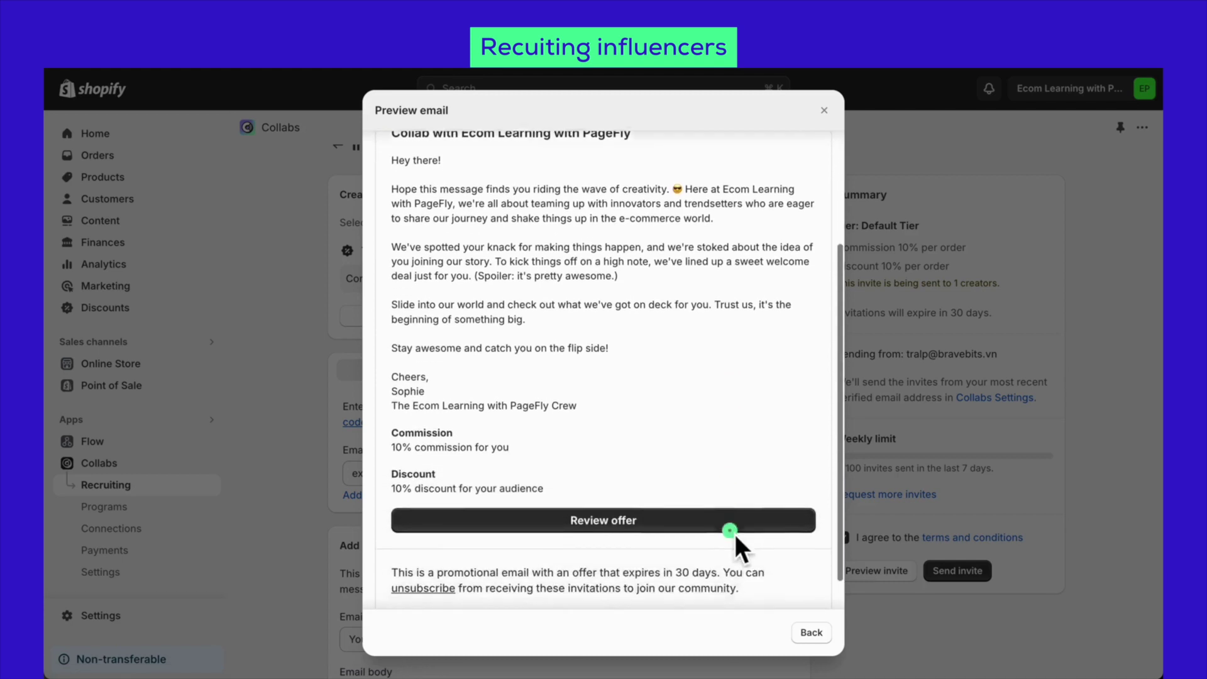
{"action": "scroll", "coordinate": [734, 534], "scroll_direction": "up", "scroll_amount": 3}
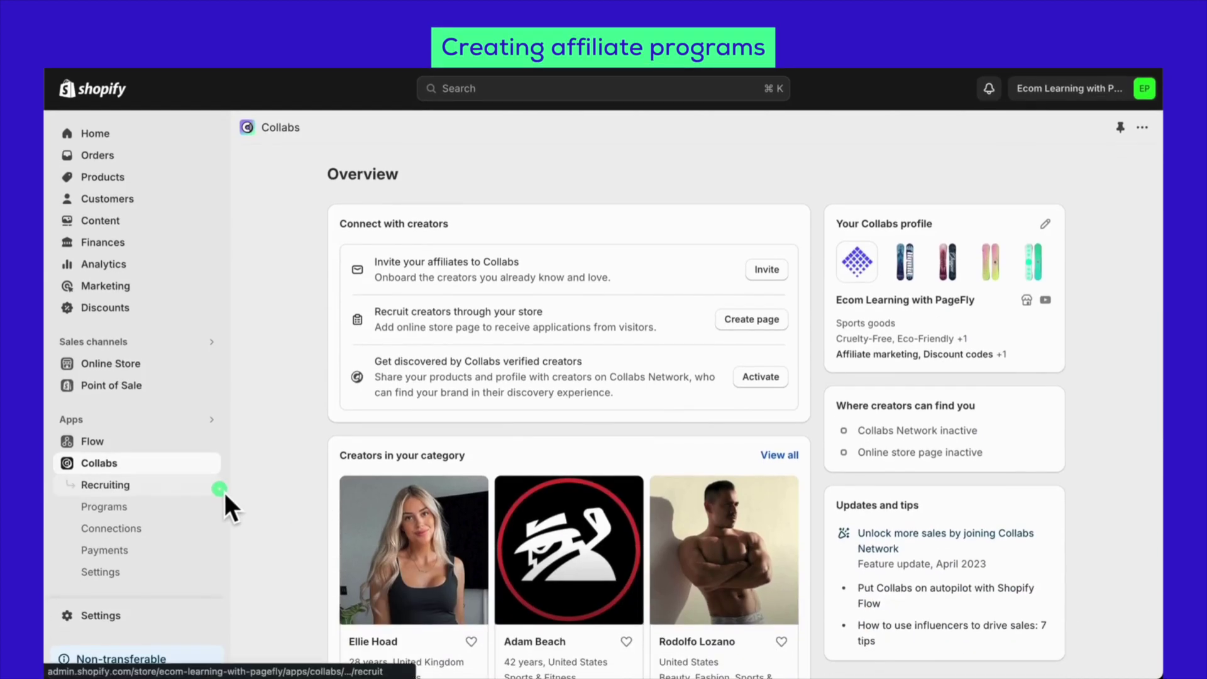
Start a new affiliate program tier named Example with the link destination examplecreator.
{"action": "left_click", "coordinate": [198, 507]}
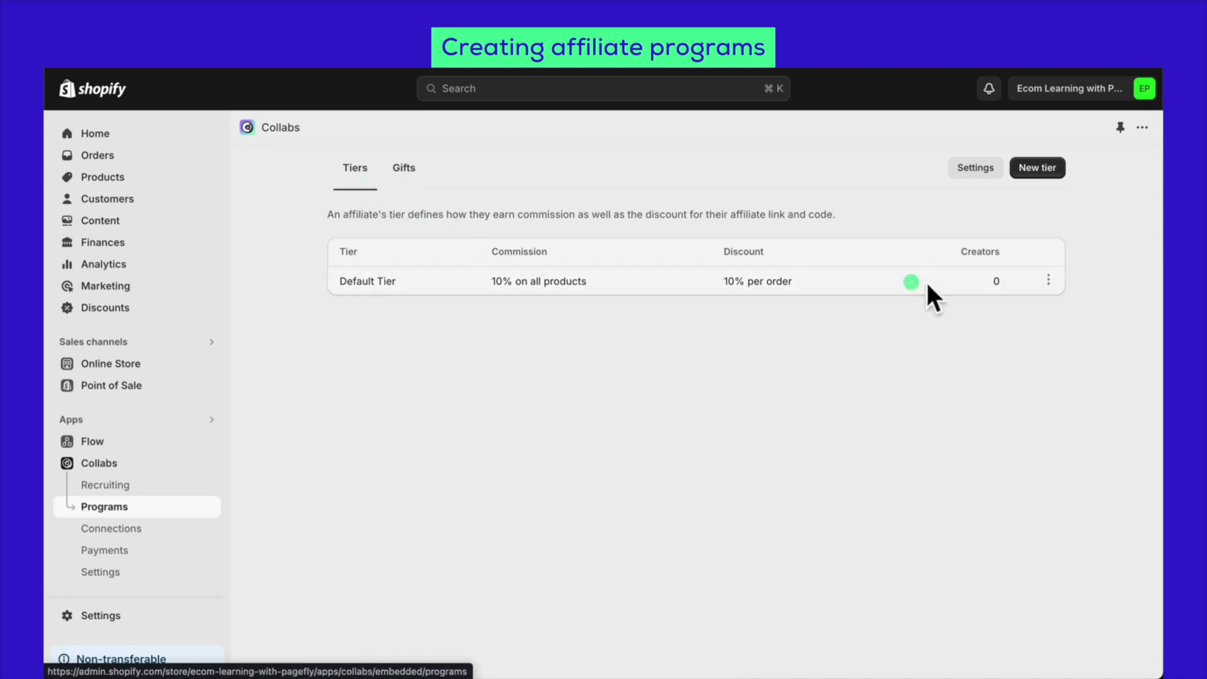
{"action": "left_click", "coordinate": [1035, 175]}
{"action": "left_click", "coordinate": [798, 291]}
{"action": "type", "text": "Example"}
{"action": "left_click", "coordinate": [692, 448]}
{"action": "type", "text": "exampled"}
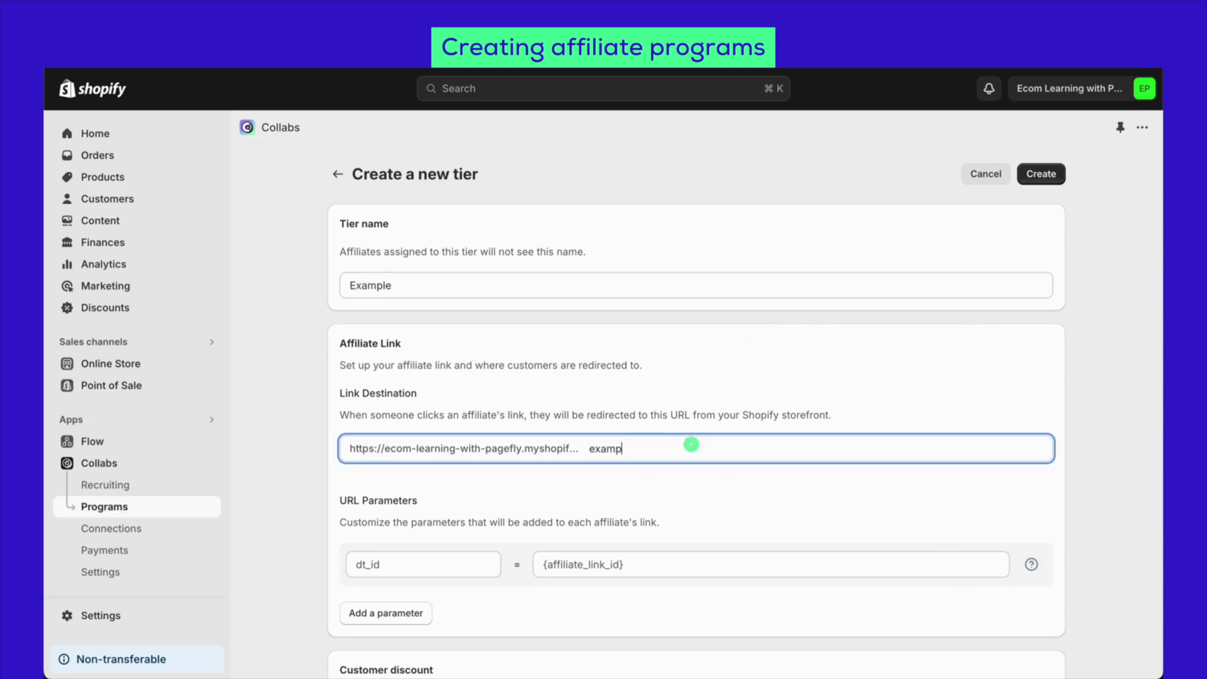
{"action": "type", "text": "or"}
Keep Percentage as the customer discount type and set the discount value to 20%.
{"action": "scroll", "coordinate": [691, 445], "scroll_direction": "down", "scroll_amount": 2}
{"action": "scroll", "coordinate": [691, 444], "scroll_direction": "down", "scroll_amount": 2}
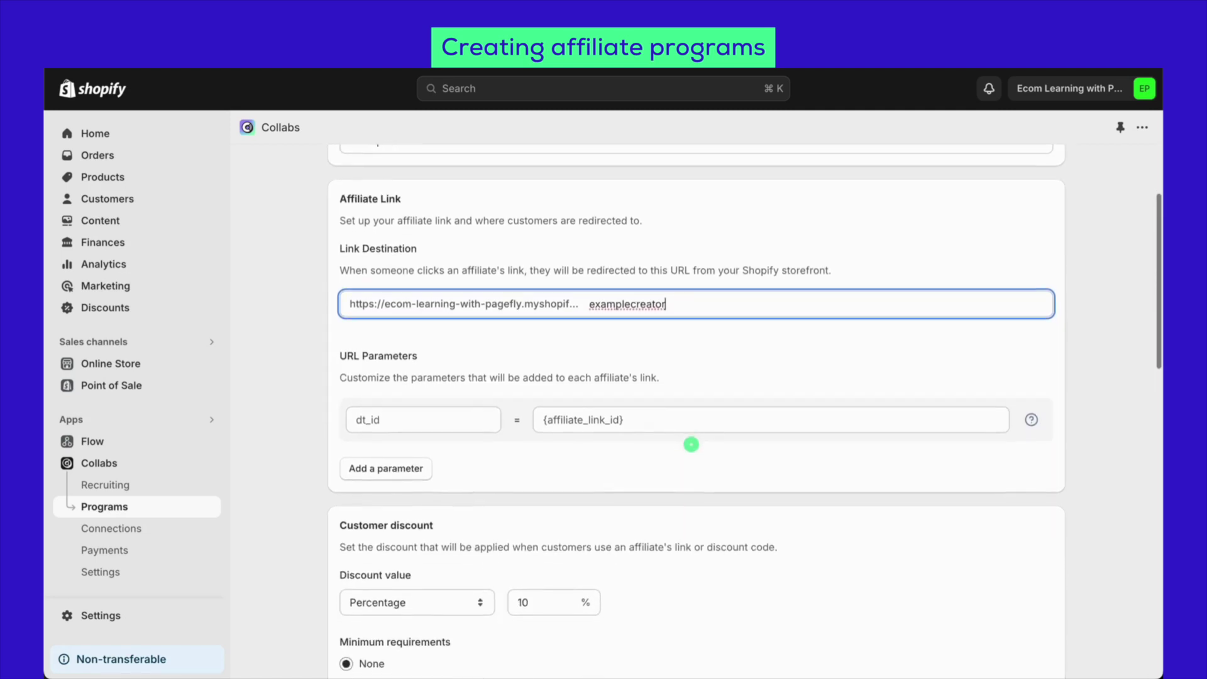
{"action": "scroll", "coordinate": [690, 444], "scroll_direction": "down", "scroll_amount": 3}
{"action": "scroll", "coordinate": [691, 444], "scroll_direction": "down", "scroll_amount": 2}
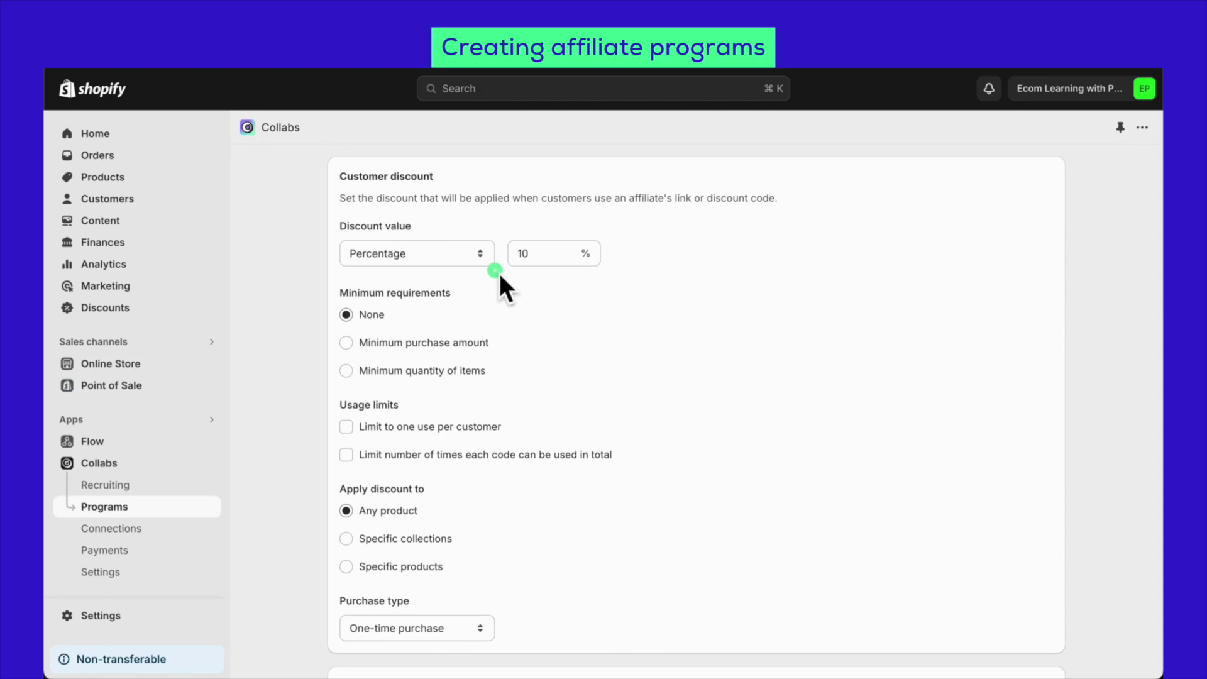
{"action": "left_click", "coordinate": [487, 254]}
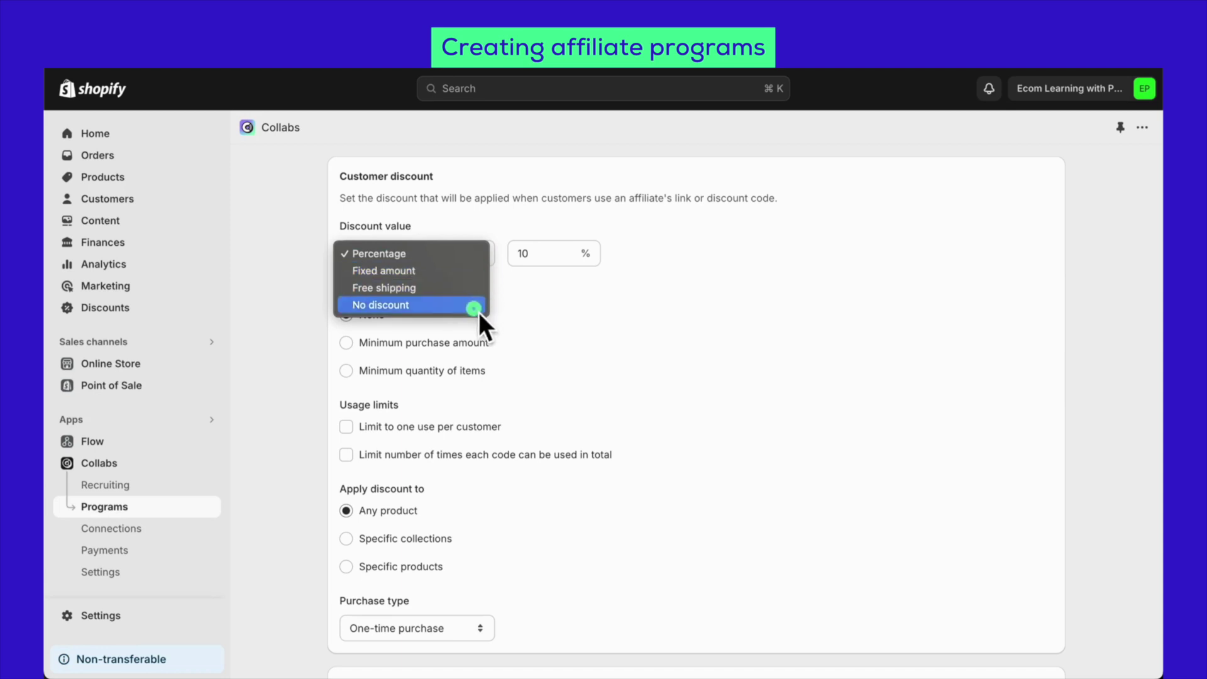
{"action": "left_click", "coordinate": [552, 253]}
{"action": "double_click", "coordinate": [548, 253]}
{"action": "type", "text": "20"}
{"action": "left_click", "coordinate": [553, 317]}
Require a minimum purchase amount of $50 for the customer discount.
{"action": "left_click", "coordinate": [473, 341]}
{"action": "left_click", "coordinate": [469, 371]}
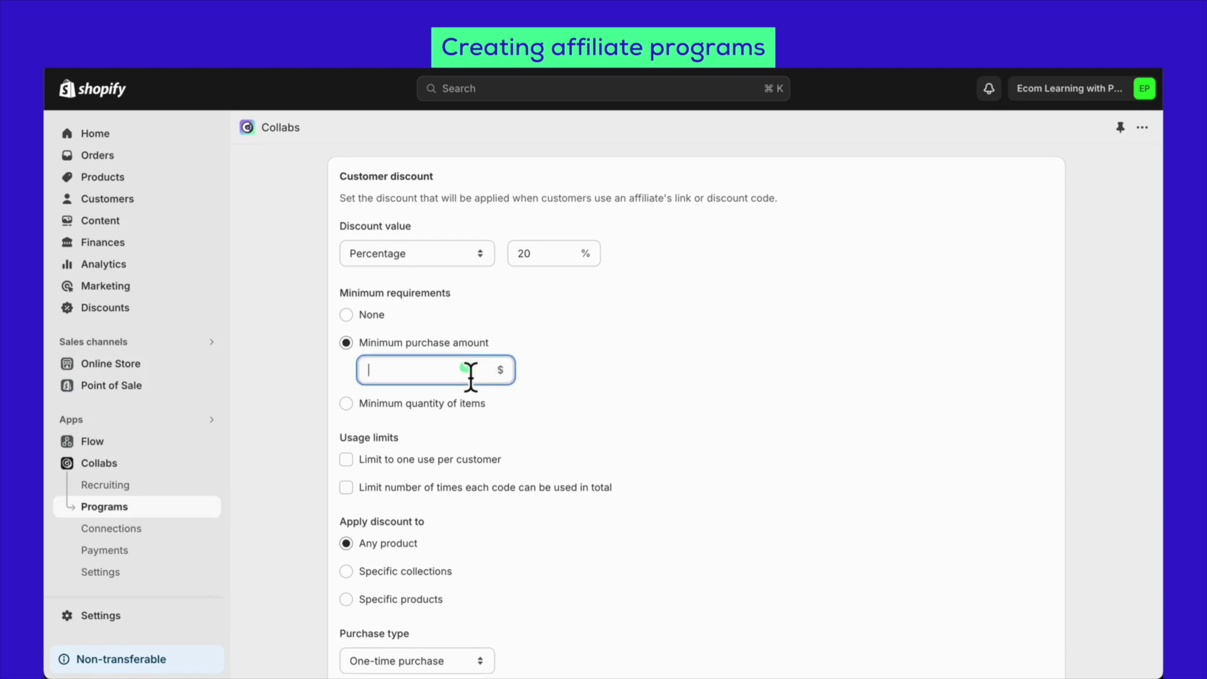
{"action": "type", "text": "50"}
{"action": "left_click", "coordinate": [602, 373]}
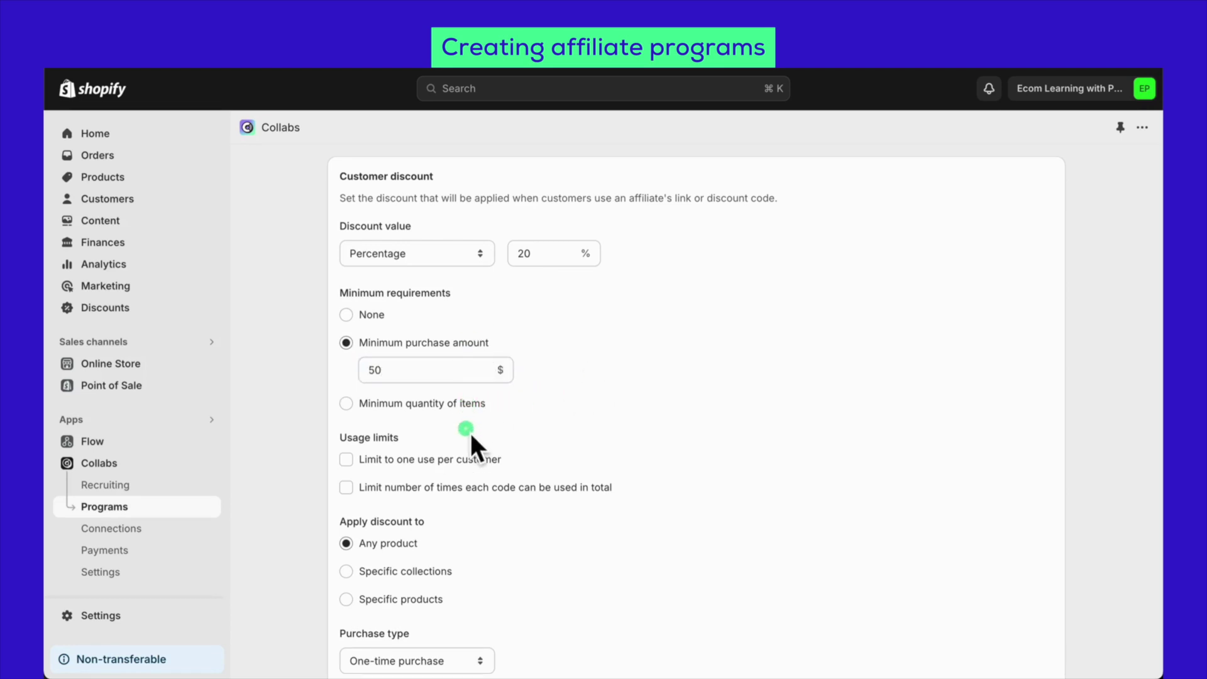
{"action": "left_click", "coordinate": [457, 459]}
{"action": "left_click", "coordinate": [459, 488]}
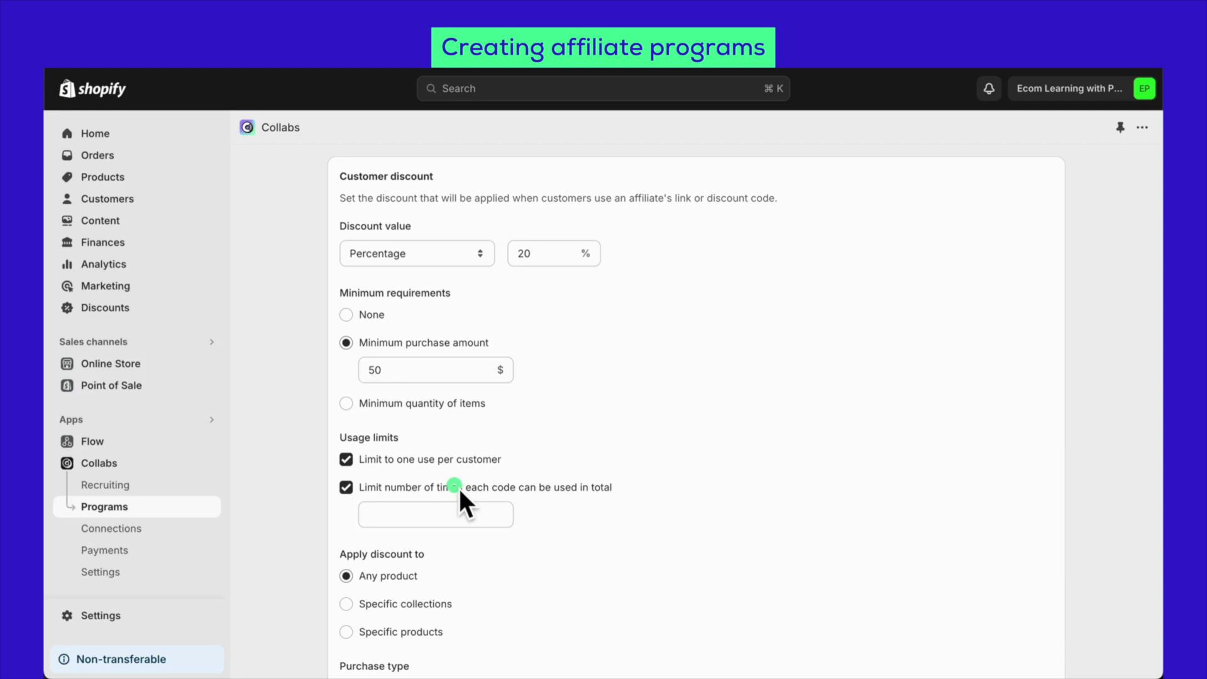
{"action": "left_click", "coordinate": [459, 488]}
{"action": "left_click", "coordinate": [470, 462]}
Apply the discount to specific collections only, searching with "H" and selecting the Hydrogen collection.
{"action": "scroll", "coordinate": [473, 585], "scroll_direction": "down", "scroll_amount": 2}
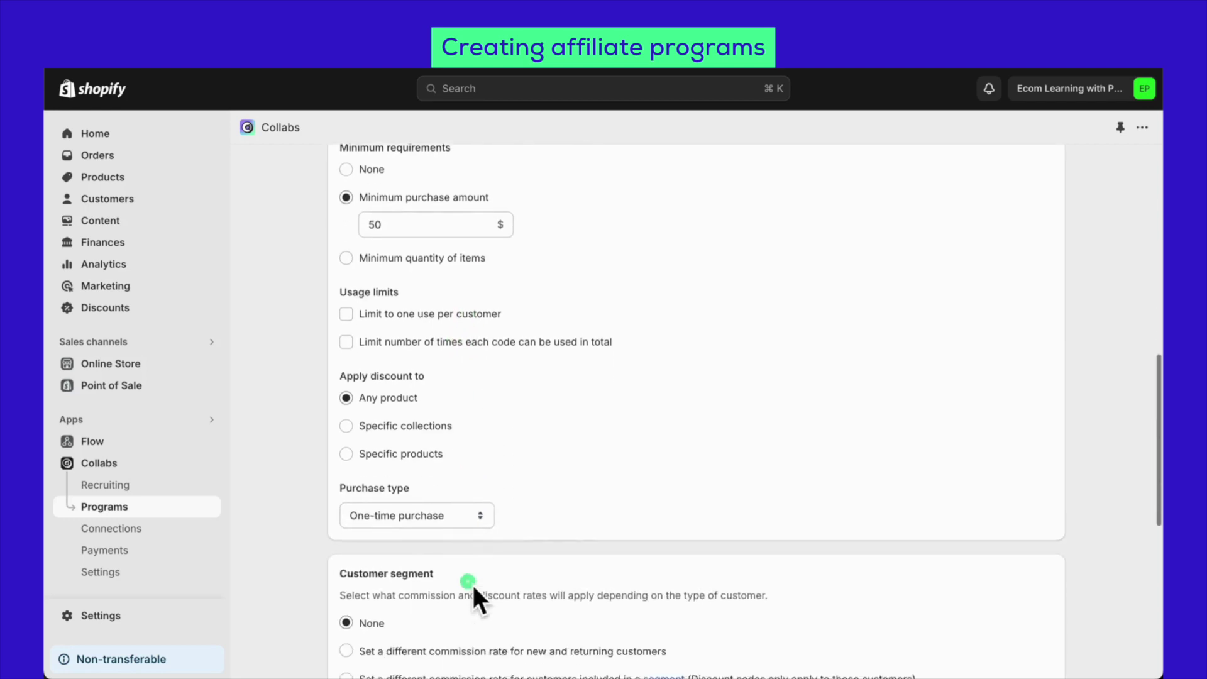
{"action": "scroll", "coordinate": [473, 585], "scroll_direction": "down", "scroll_amount": 1}
{"action": "left_click", "coordinate": [348, 414]}
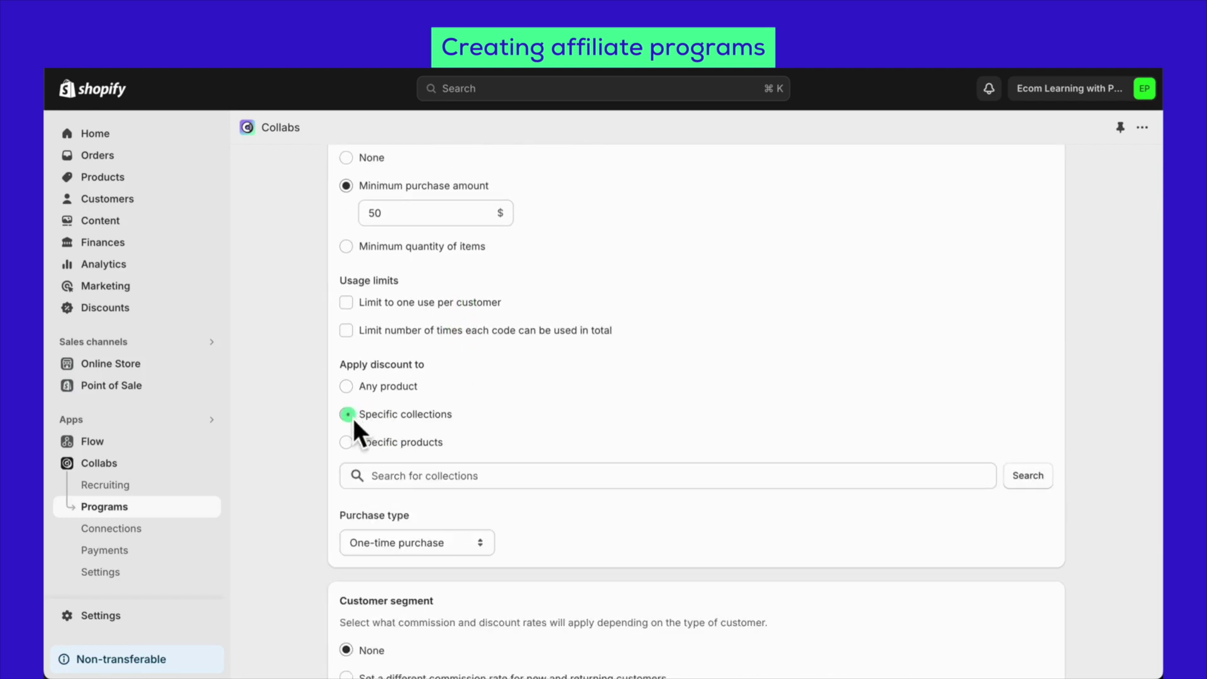
{"action": "left_click", "coordinate": [460, 483]}
{"action": "type", "text": "H"}
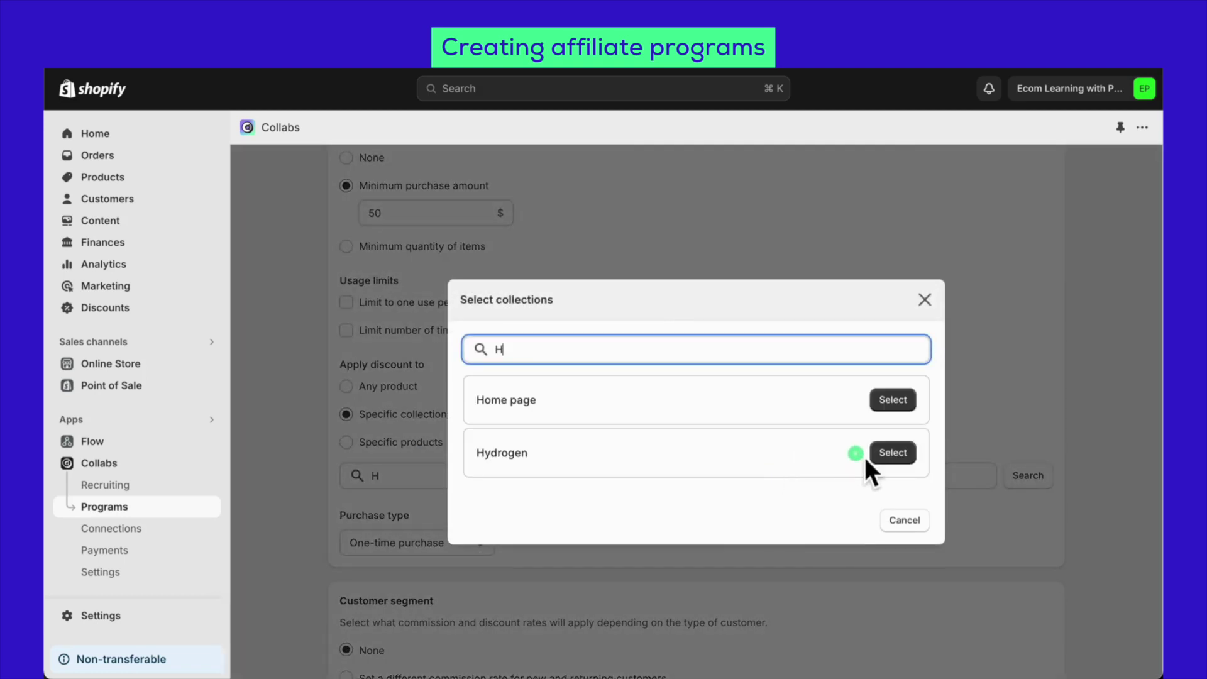
{"action": "left_click", "coordinate": [893, 453]}
{"action": "left_click", "coordinate": [931, 406]}
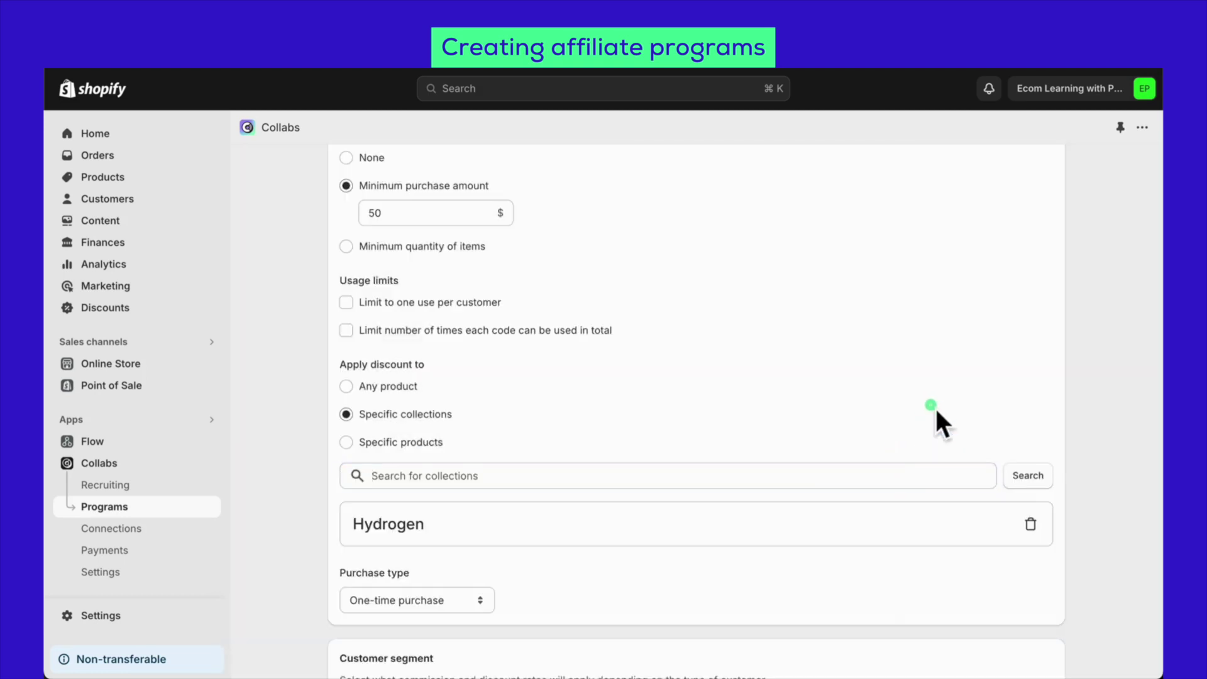
Keep One-time purchase as the purchase type and set a different commission rate for new and returning customers.
{"action": "scroll", "coordinate": [937, 412], "scroll_direction": "down", "scroll_amount": 4}
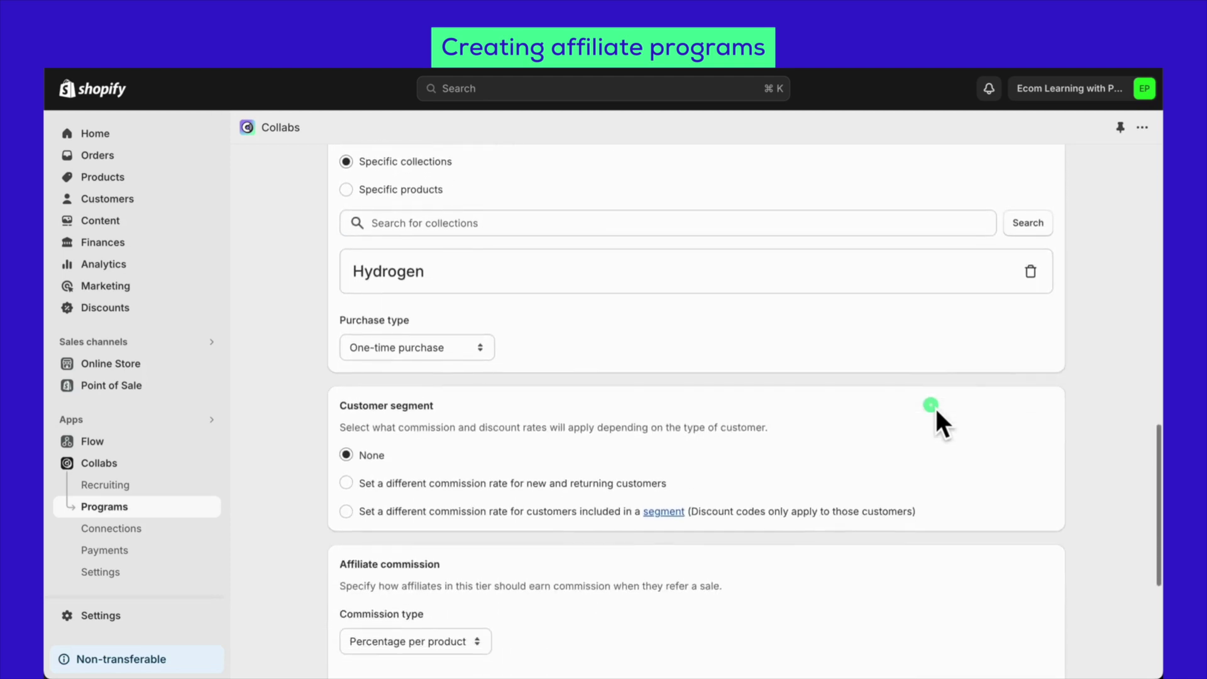
{"action": "left_click", "coordinate": [469, 347]}
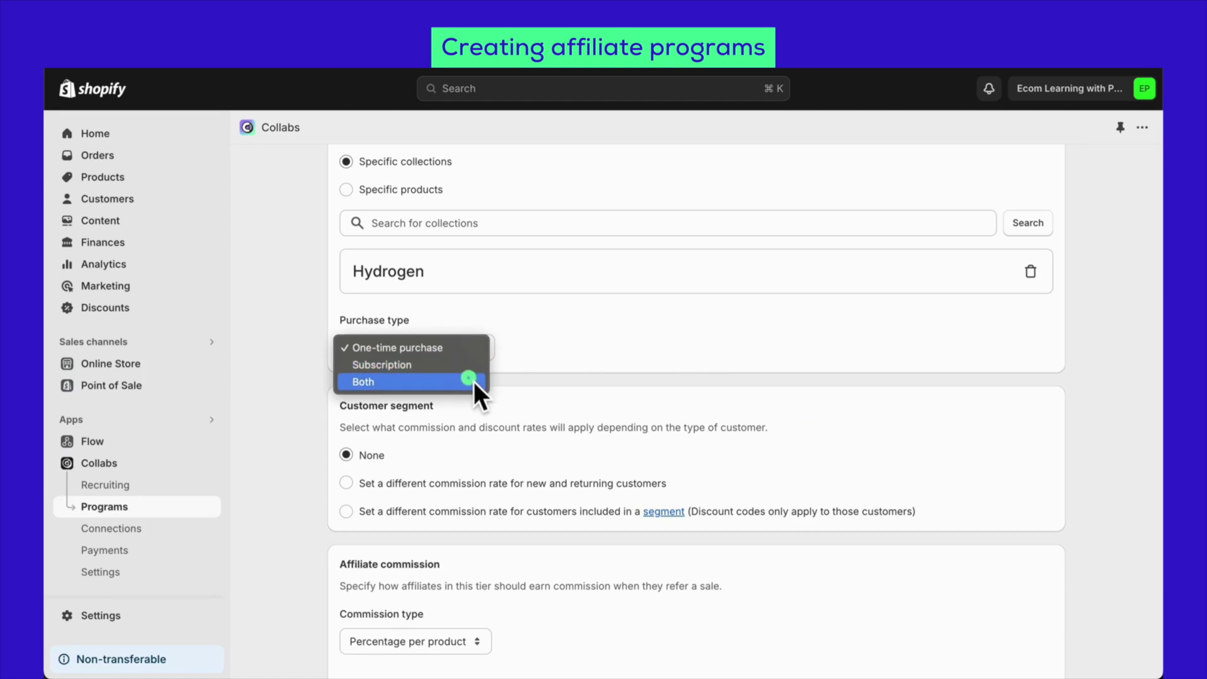
{"action": "left_click", "coordinate": [564, 398]}
{"action": "scroll", "coordinate": [564, 398], "scroll_direction": "down", "scroll_amount": 1}
{"action": "scroll", "coordinate": [564, 398], "scroll_direction": "down", "scroll_amount": 3}
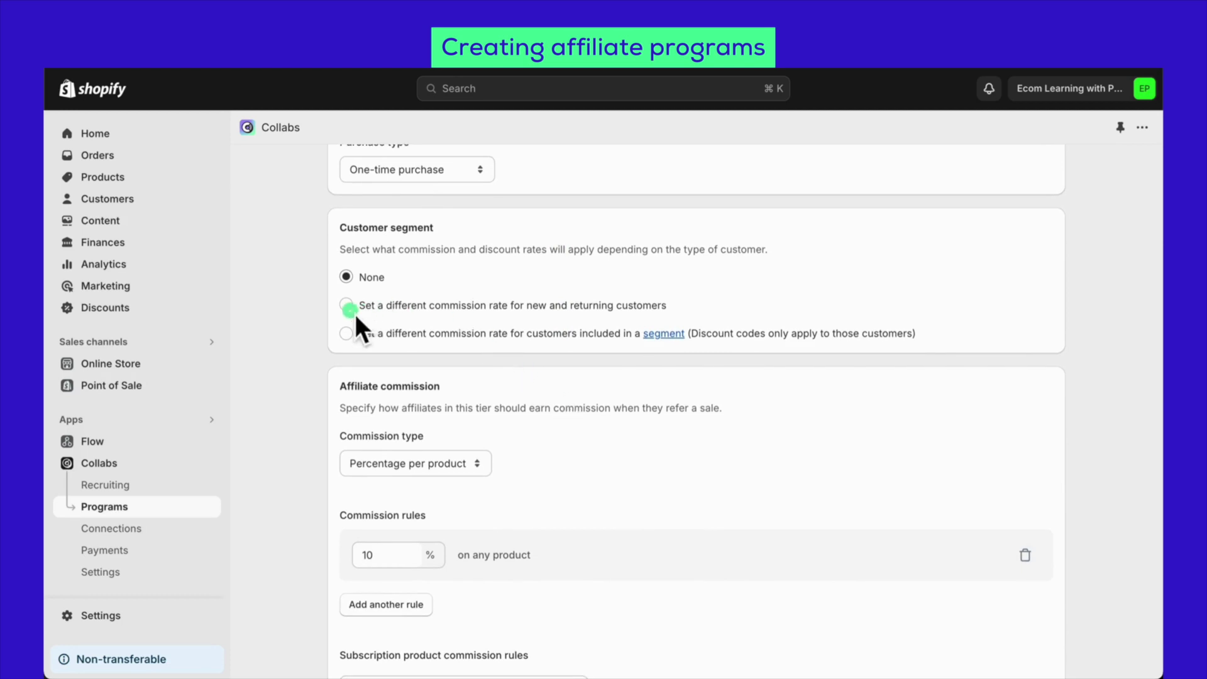
{"action": "left_click", "coordinate": [353, 311]}
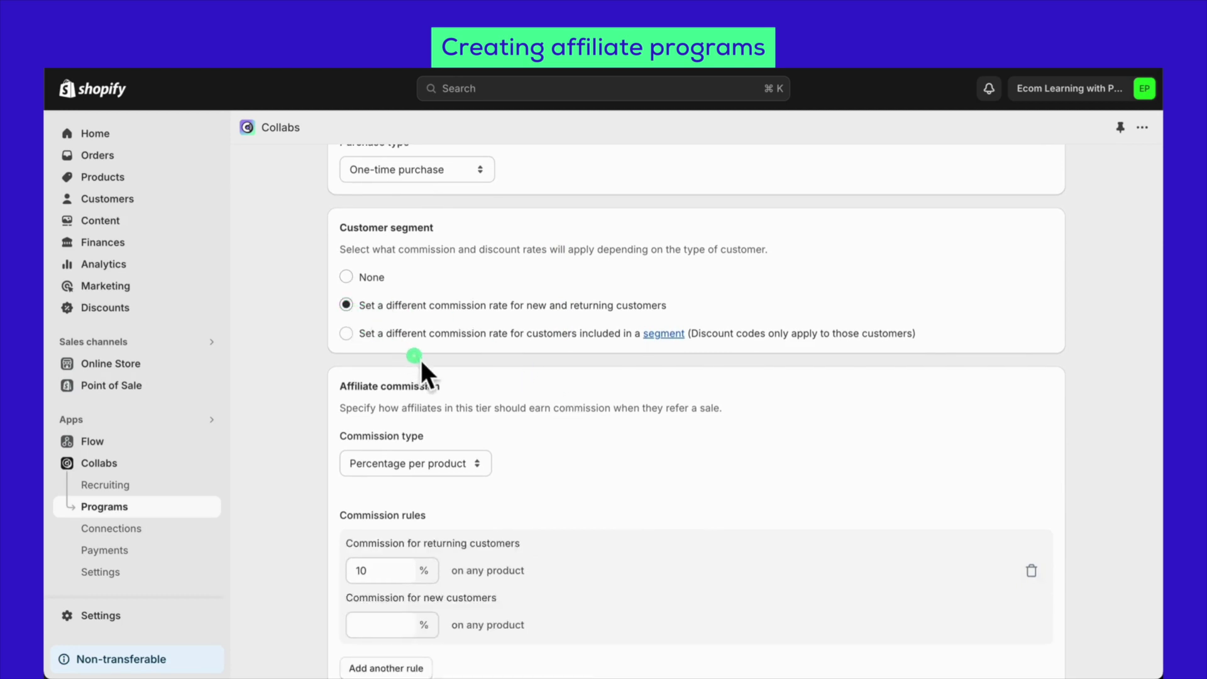
Keep the commission type as Percentage per product and set the commission for new customers to 20%.
{"action": "scroll", "coordinate": [497, 474], "scroll_direction": "down", "scroll_amount": 3}
{"action": "left_click", "coordinate": [446, 314]}
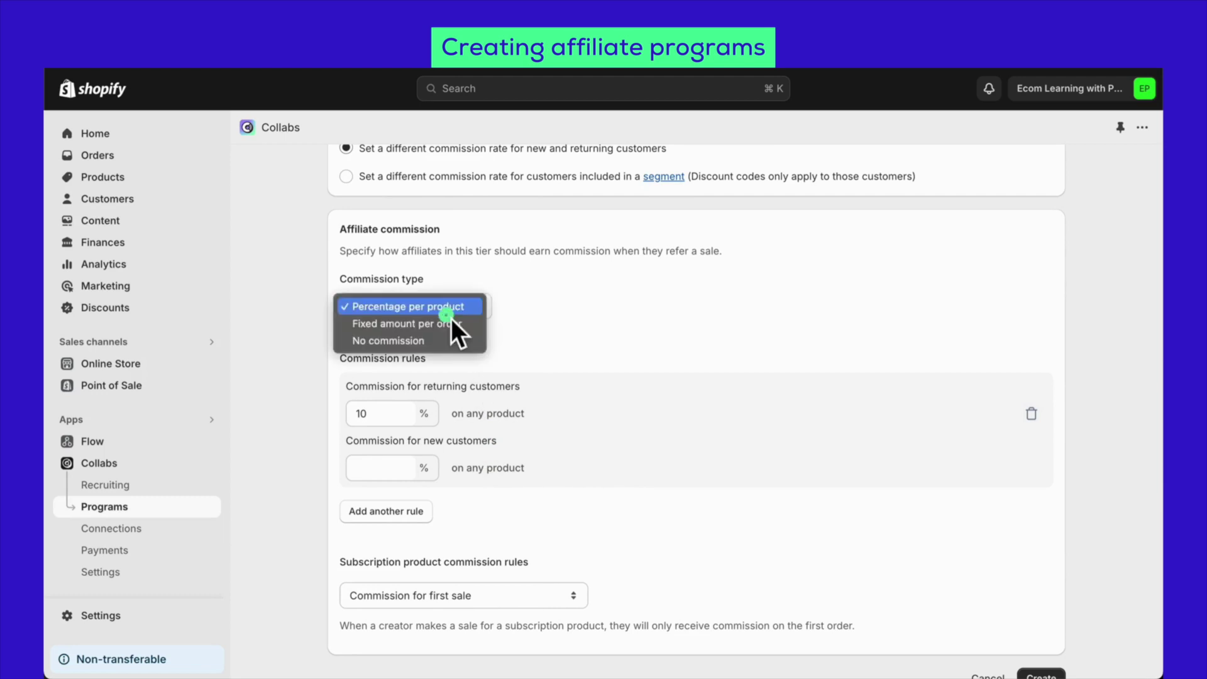
{"action": "left_click", "coordinate": [495, 385]}
{"action": "left_click", "coordinate": [400, 412]}
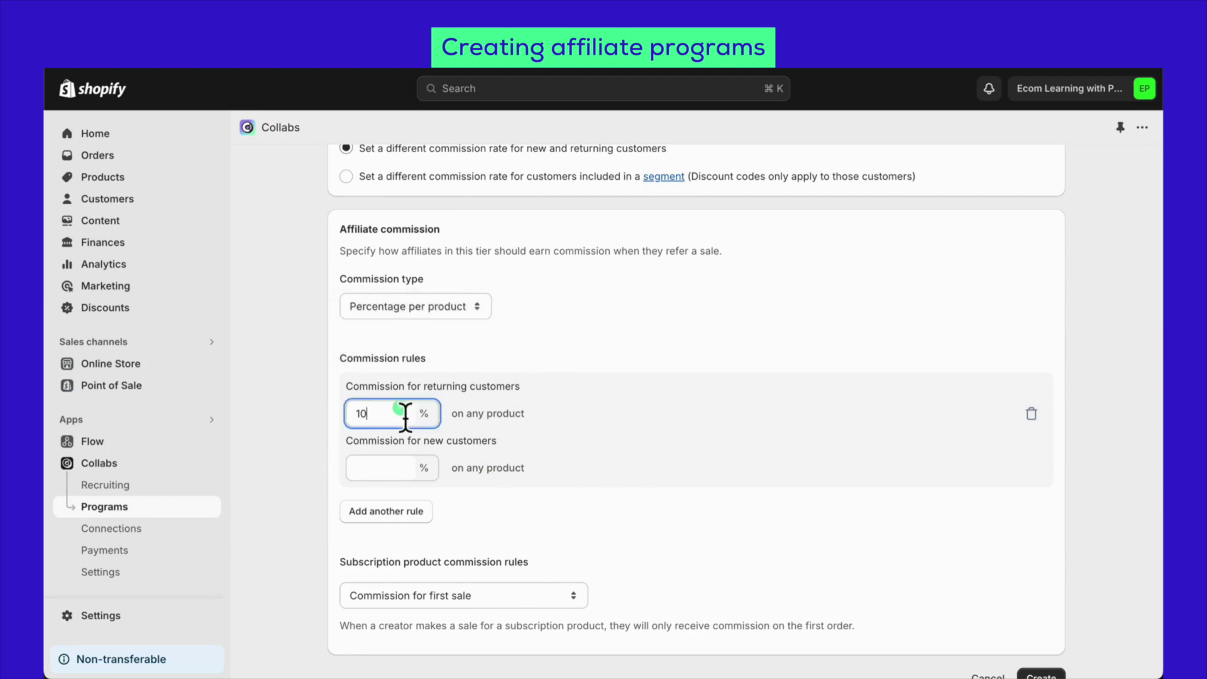
{"action": "left_click", "coordinate": [388, 467]}
{"action": "type", "text": "20"}
{"action": "left_click", "coordinate": [514, 510]}
Keep Commission for first sale as the subscription product rule and create the tier.
{"action": "scroll", "coordinate": [519, 512], "scroll_direction": "down", "scroll_amount": 1}
{"action": "left_click", "coordinate": [522, 573]}
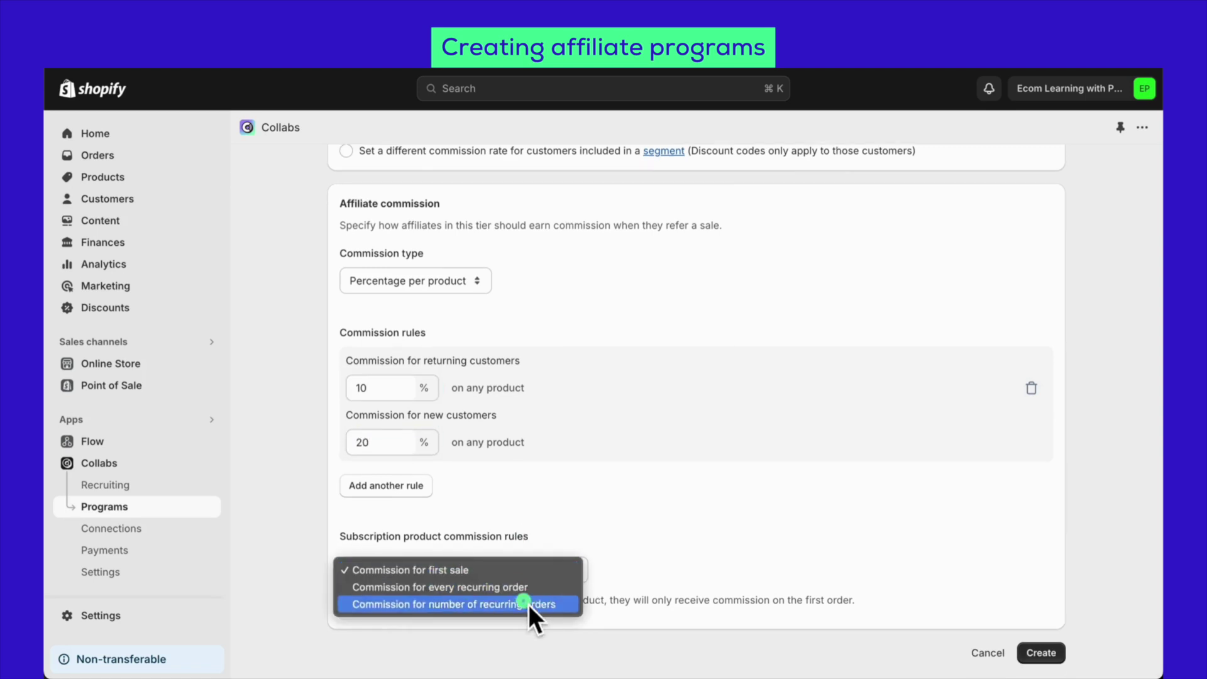
{"action": "left_click", "coordinate": [550, 574]}
{"action": "left_click", "coordinate": [1044, 654]}
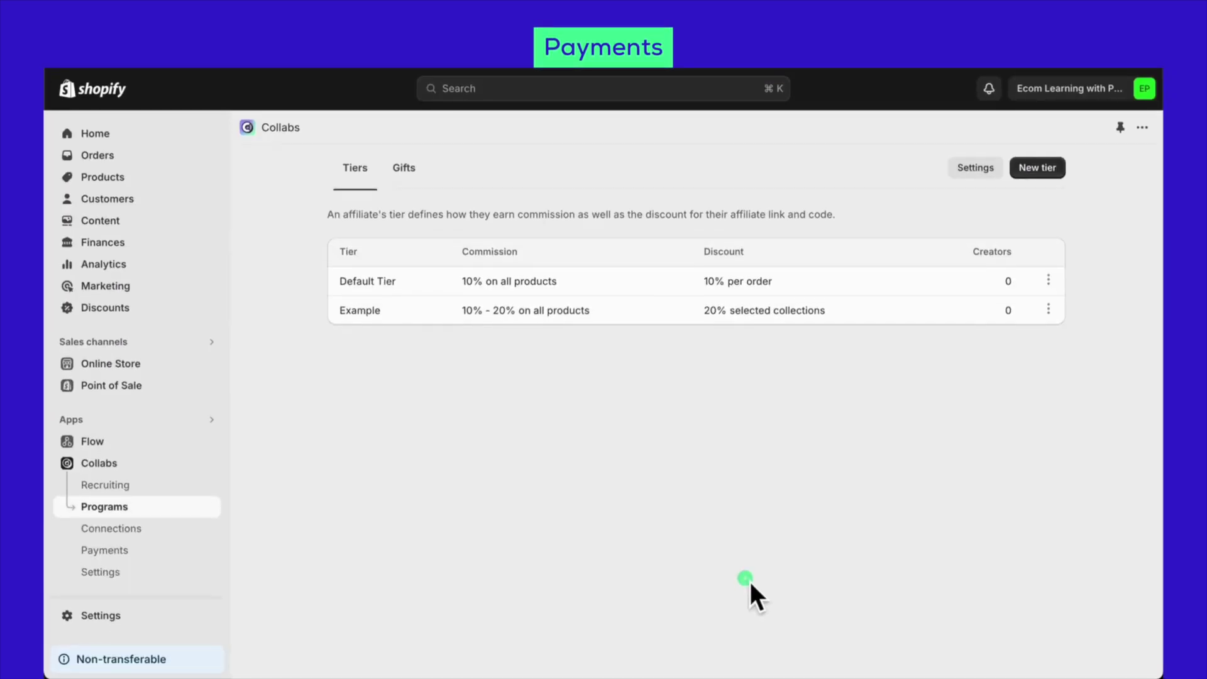
Examine the Collabs payments overview and the payment holding period rules in its settings.
{"action": "left_click", "coordinate": [176, 553]}
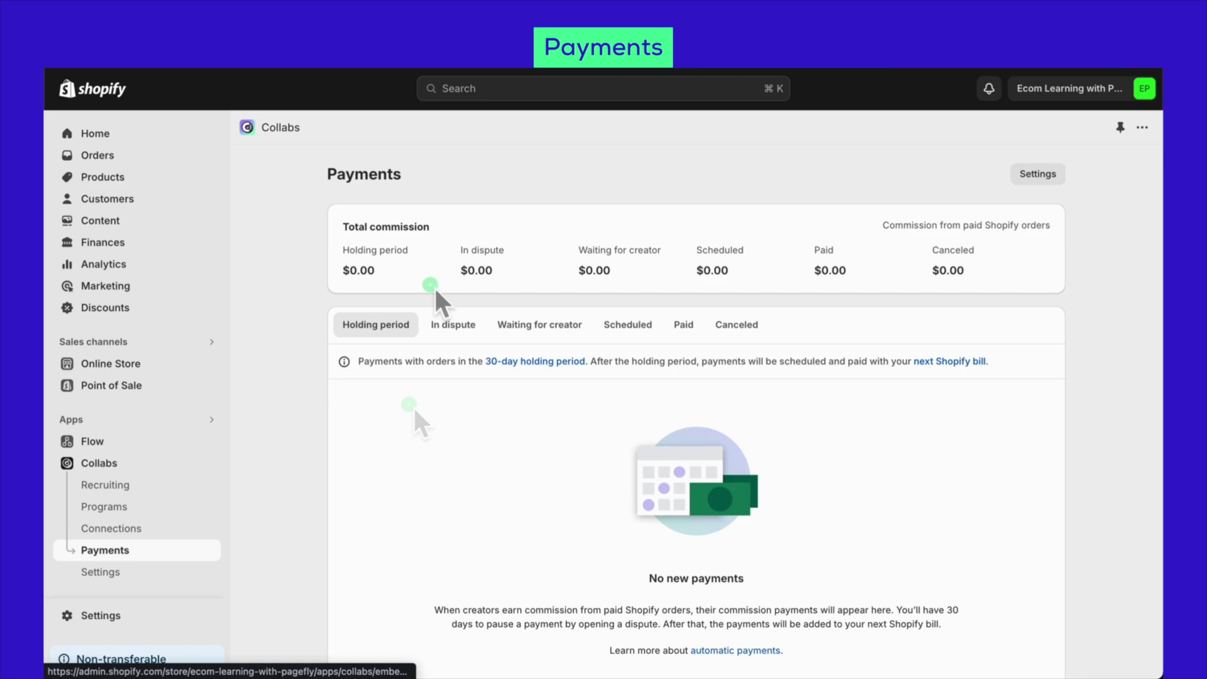
{"action": "left_click_drag", "start_coordinate": [357, 361], "coordinate": [597, 371]}
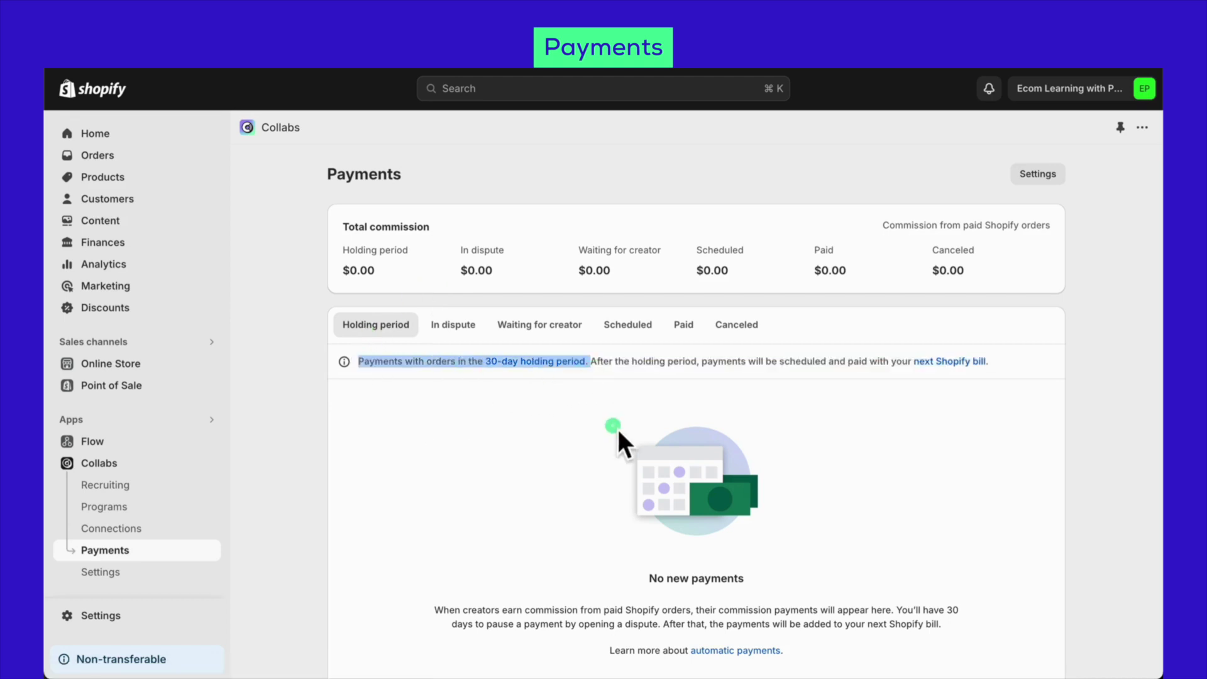
{"action": "left_click", "coordinate": [1047, 176]}
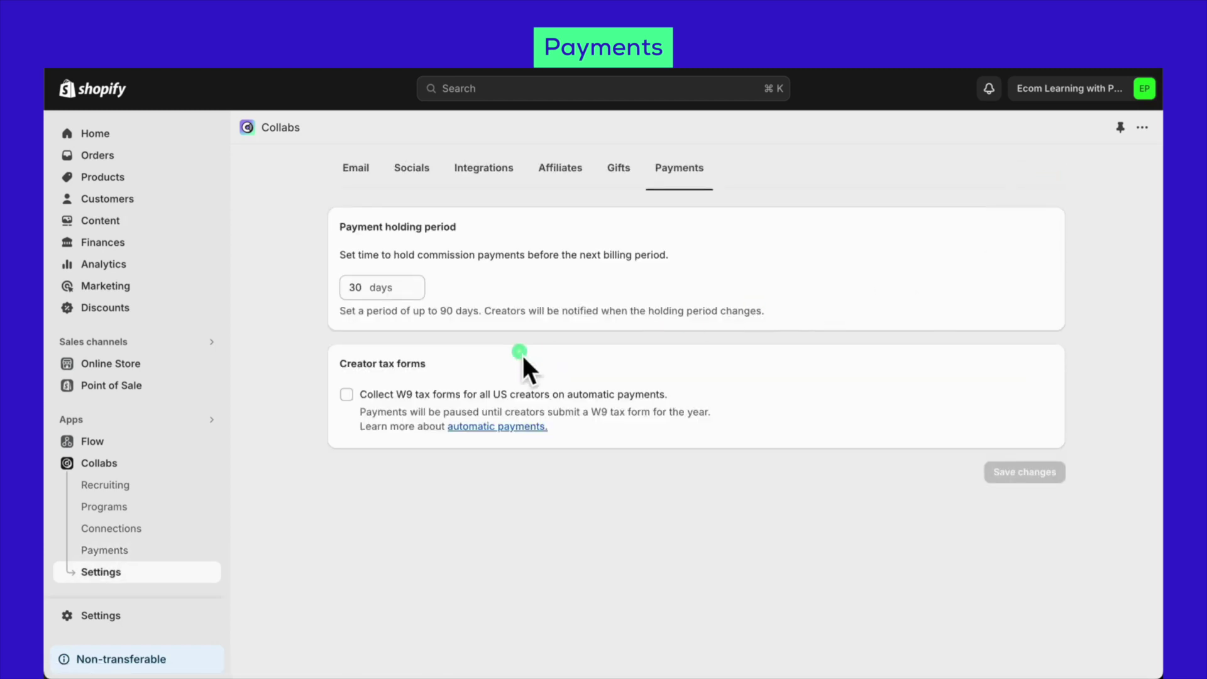
{"action": "left_click", "coordinate": [363, 288]}
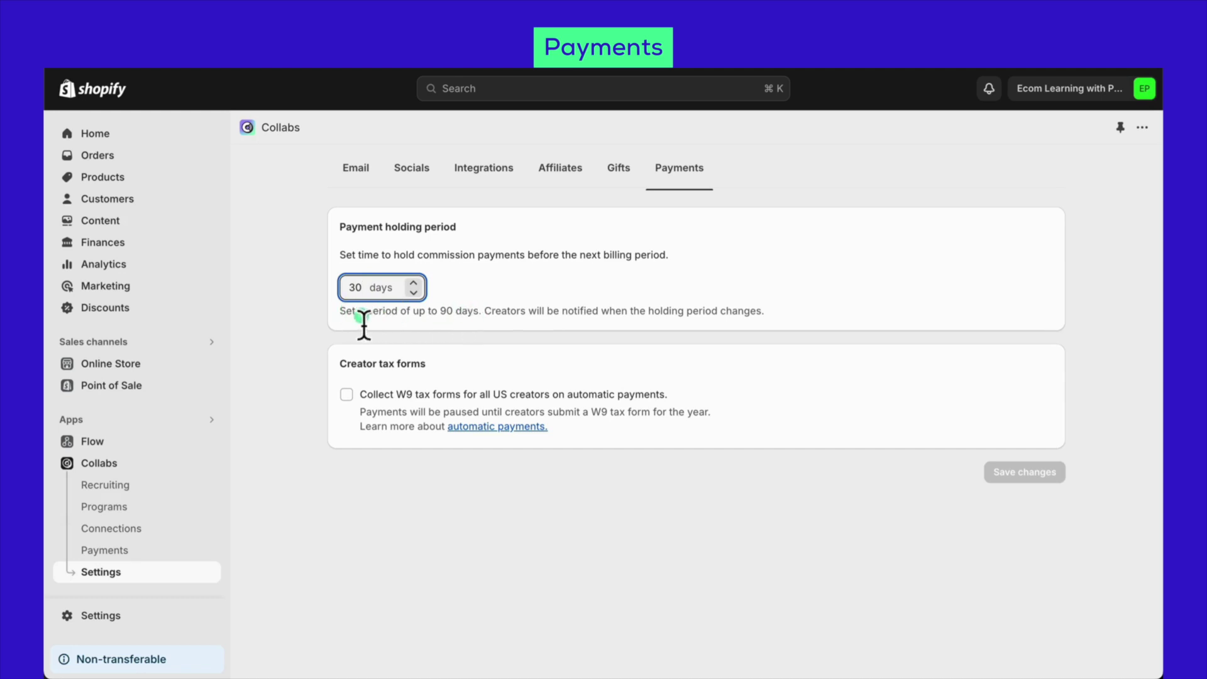
{"action": "left_click", "coordinate": [342, 316]}
{"action": "left_click_drag", "start_coordinate": [339, 313], "coordinate": [479, 317]}
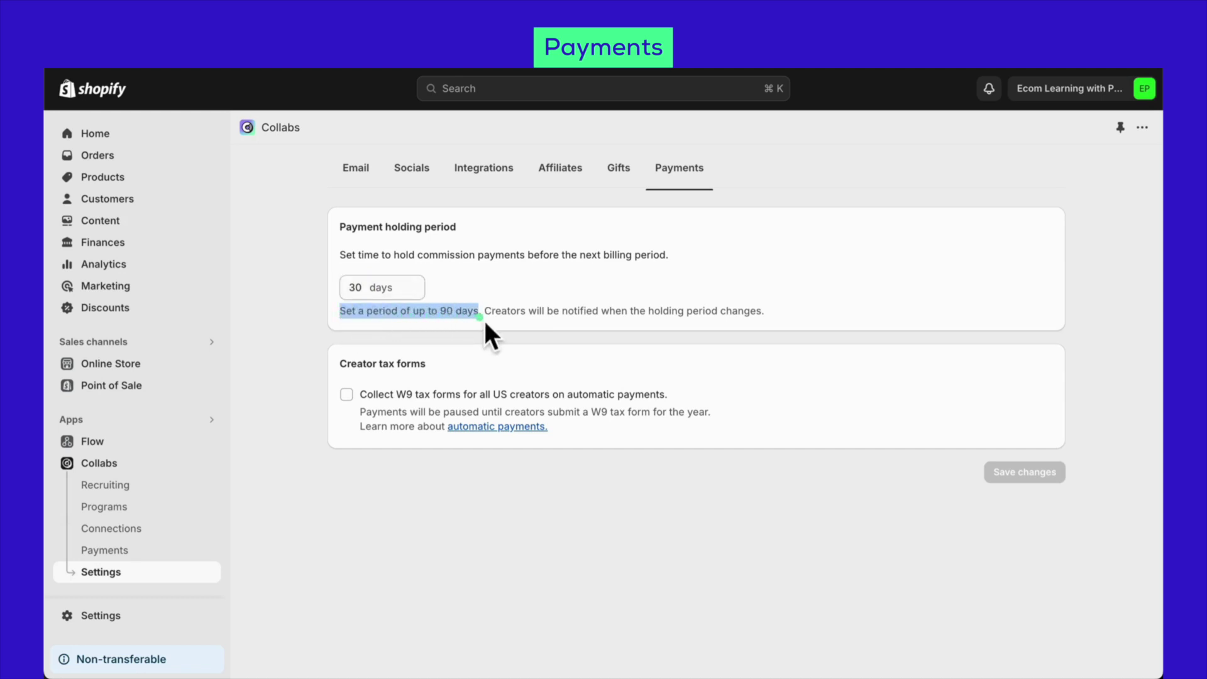